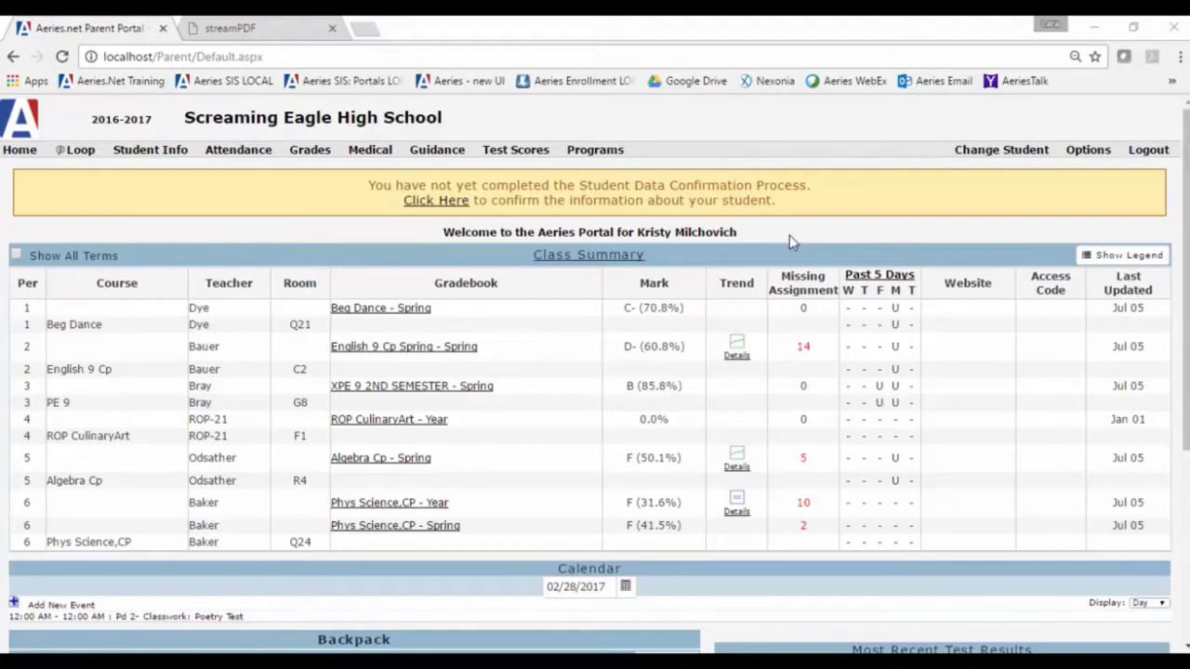
- Read the data confirmation notice on the portal home page and open the student's Data Confirmation page
drag(815, 185, 376, 185)
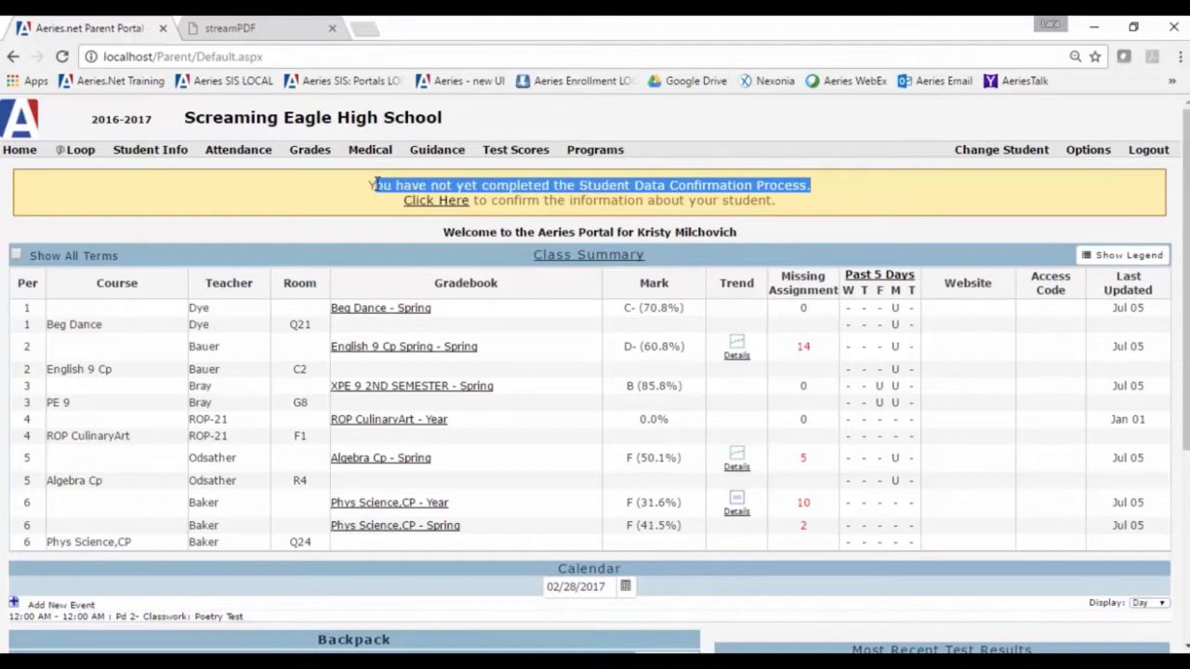
click(745, 190)
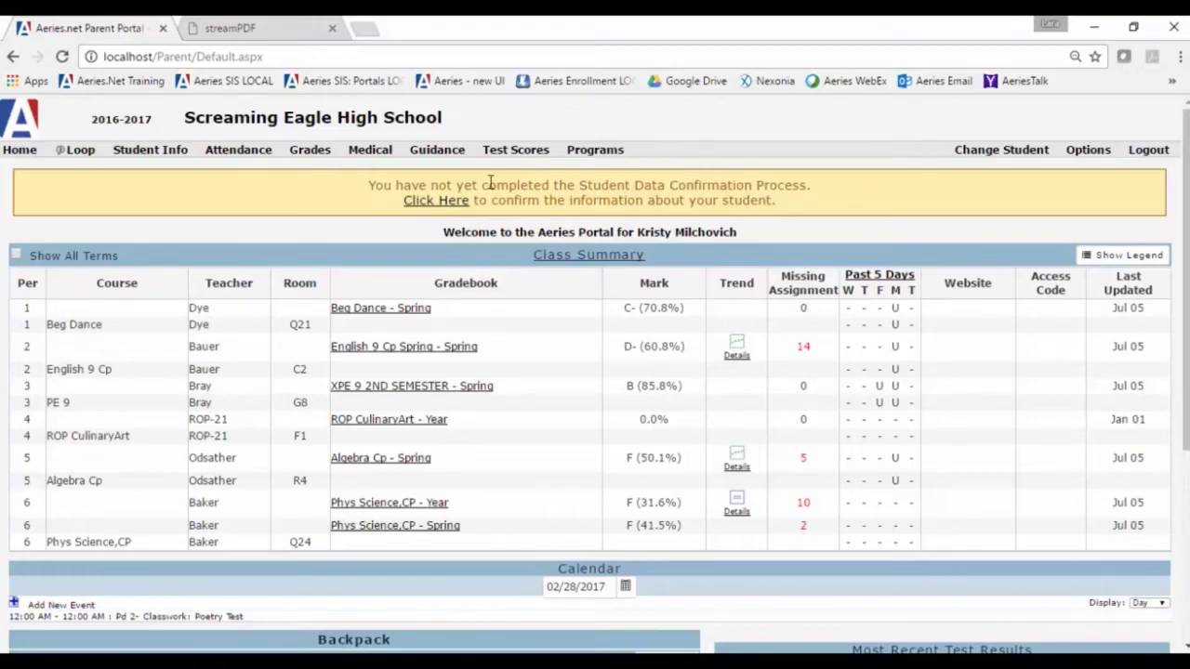
drag(404, 201, 464, 201)
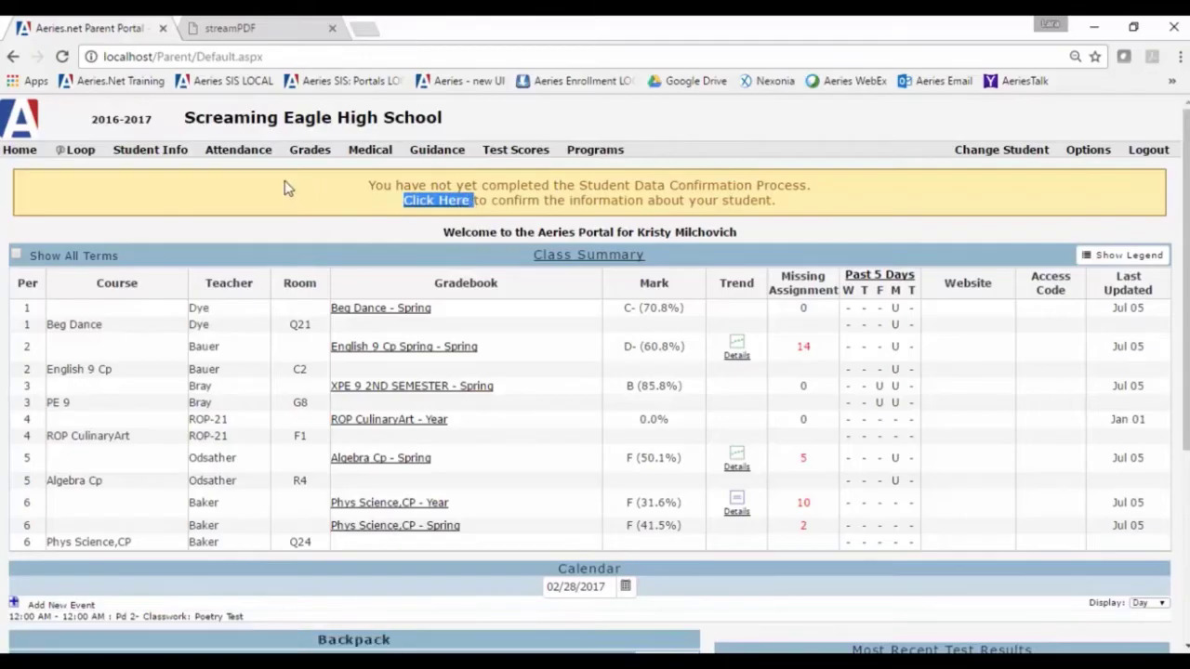
mouse_move(145, 160)
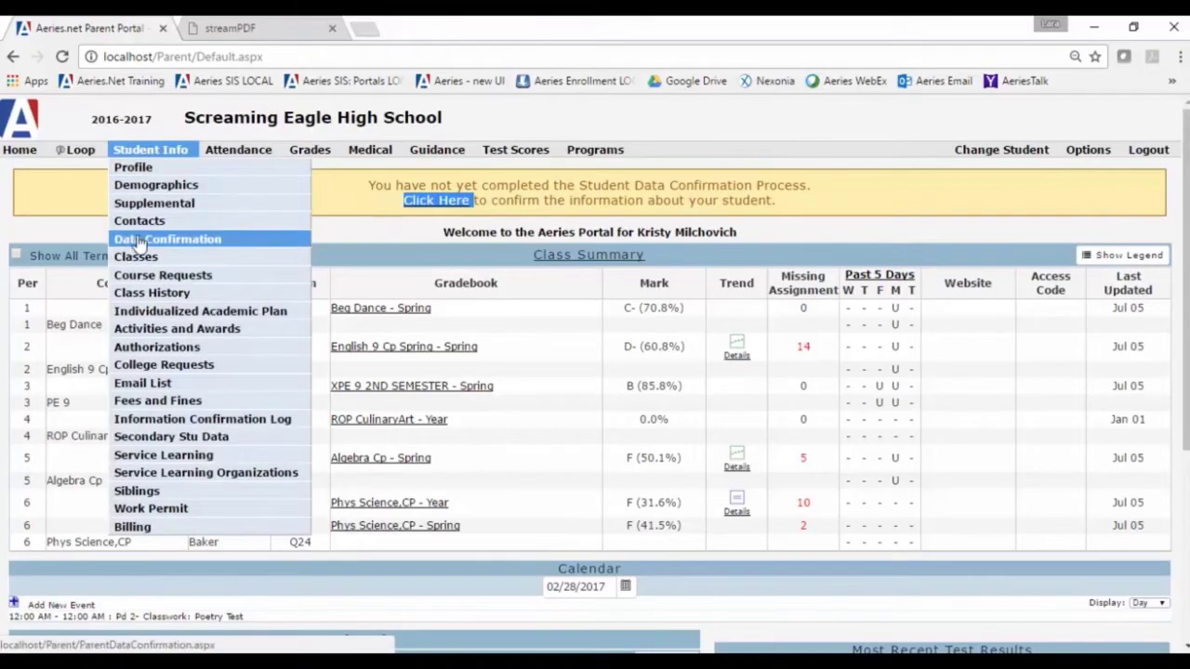
click(191, 242)
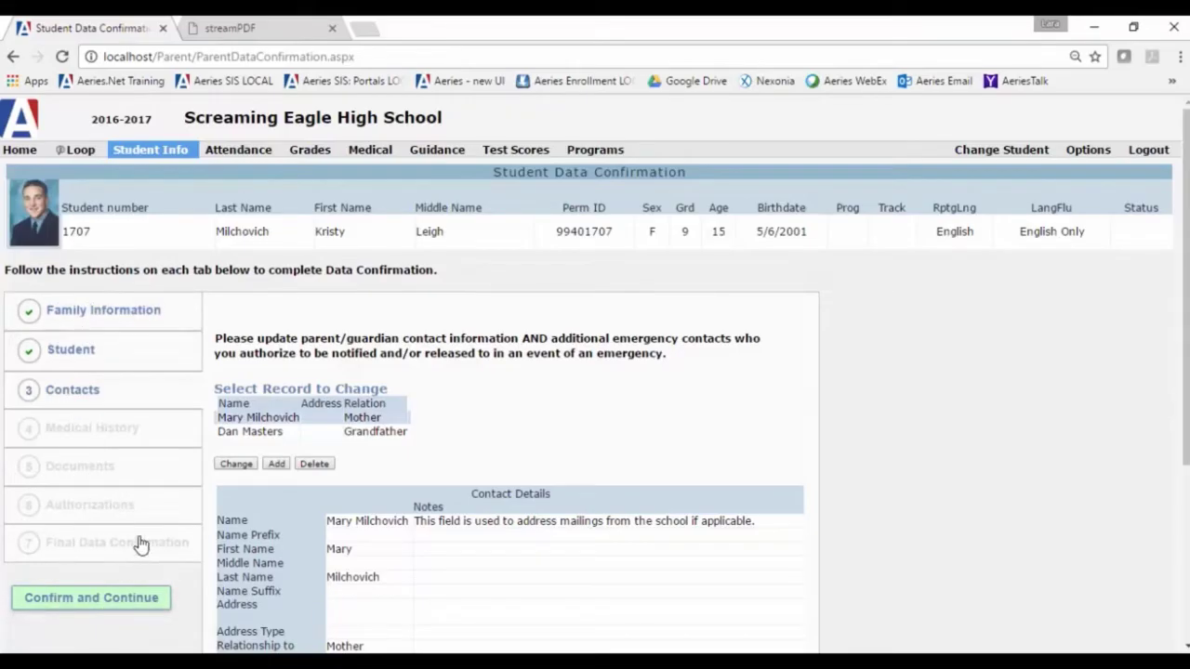
- In Family Information, answer that at least one parent/guardian is active in the United States Armed Forces
click(118, 309)
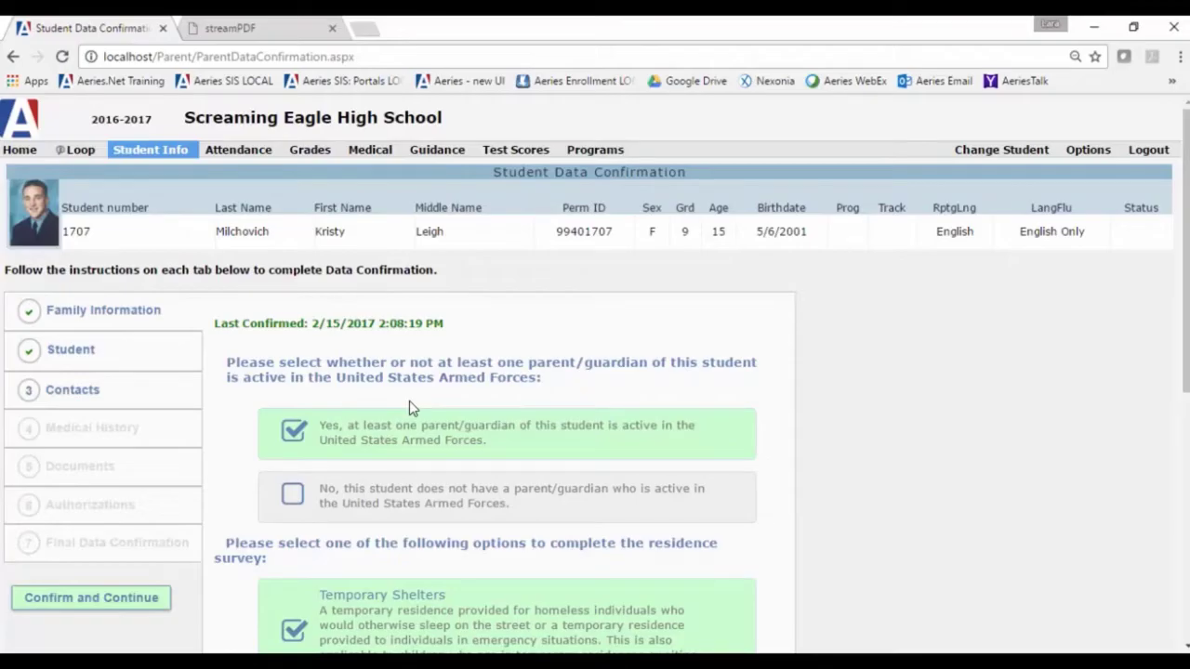
drag(228, 363, 550, 381)
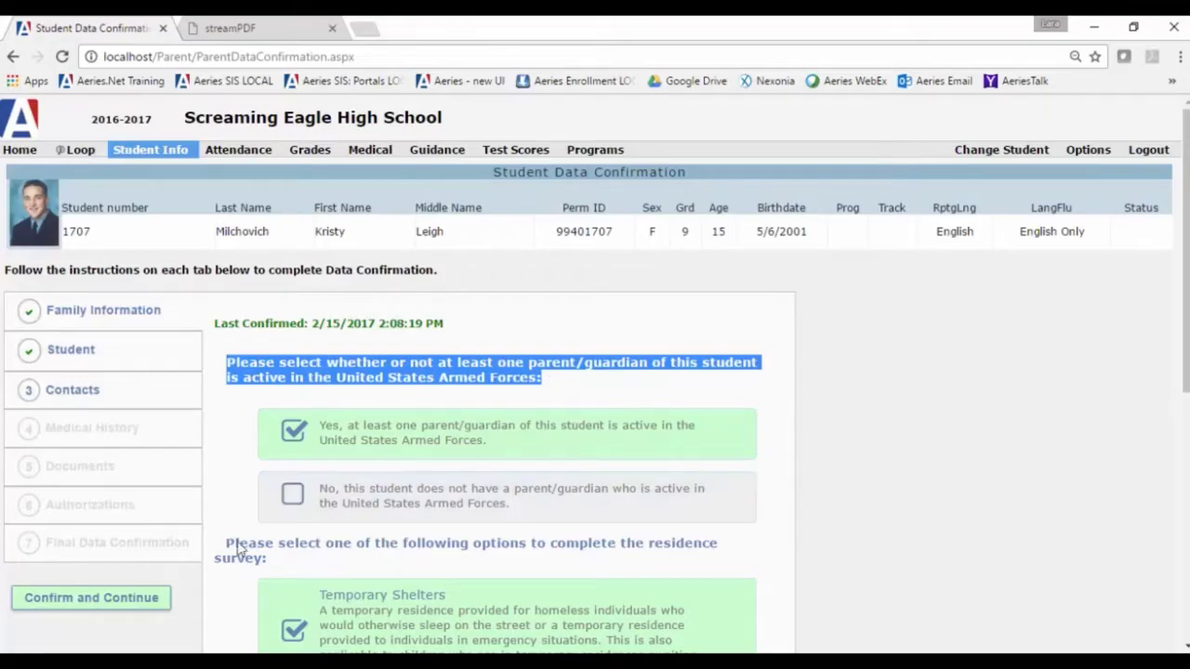
drag(228, 545, 311, 564)
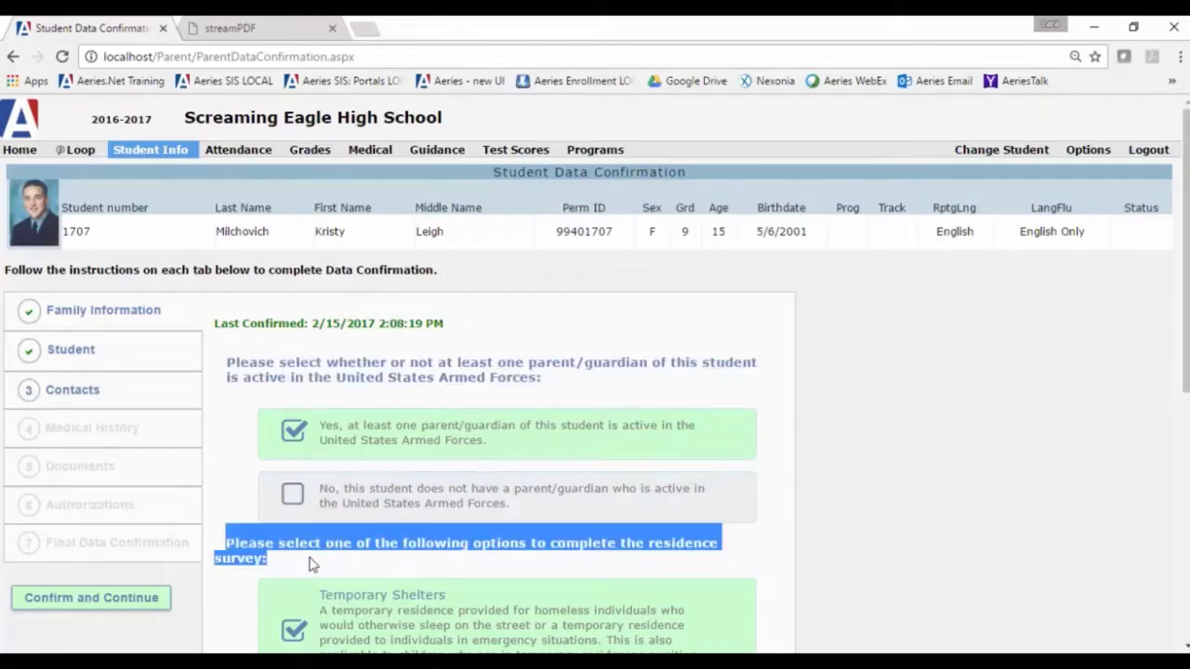
click(311, 564)
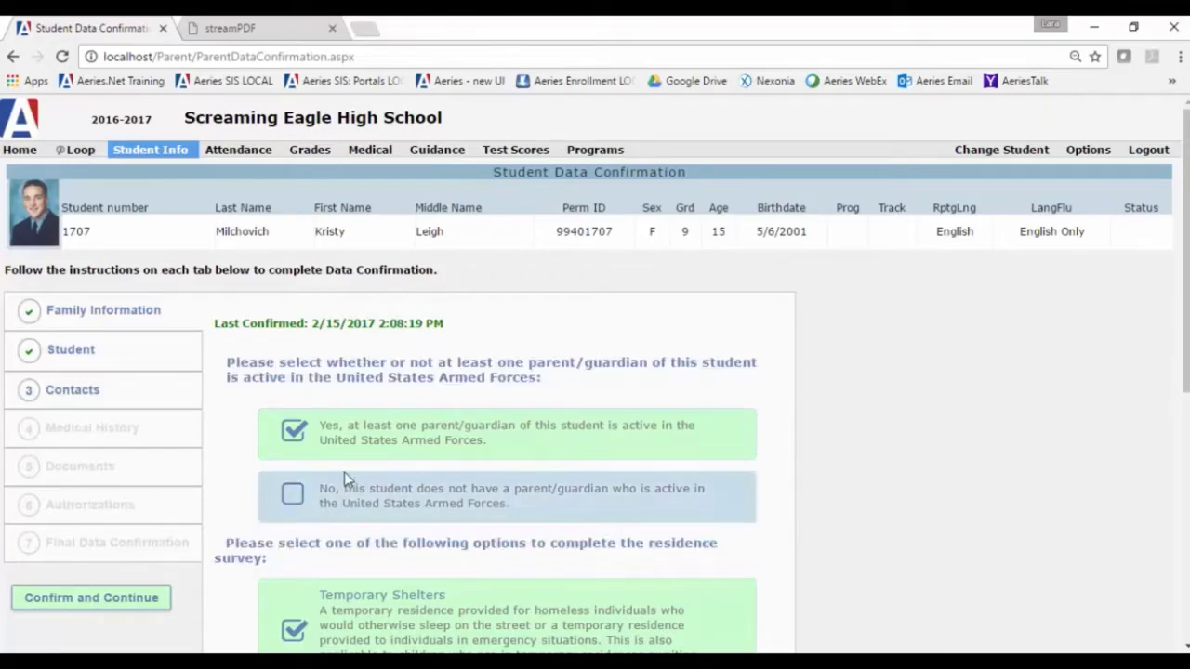
click(290, 492)
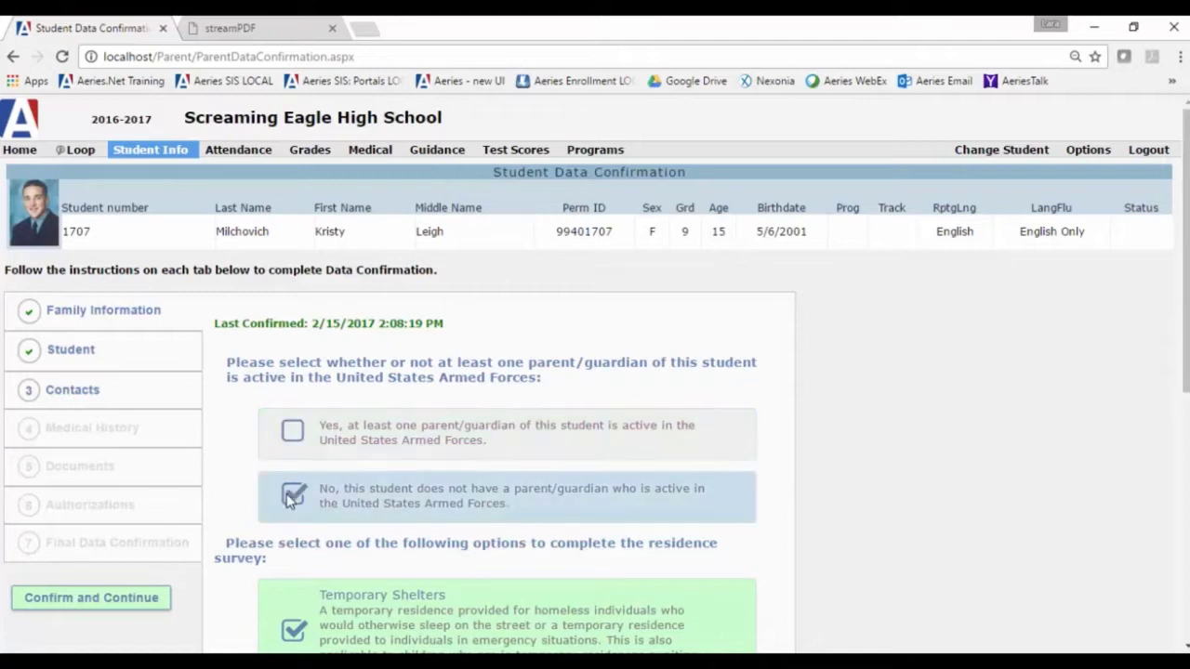
click(302, 437)
scroll(444, 504, down, 5)
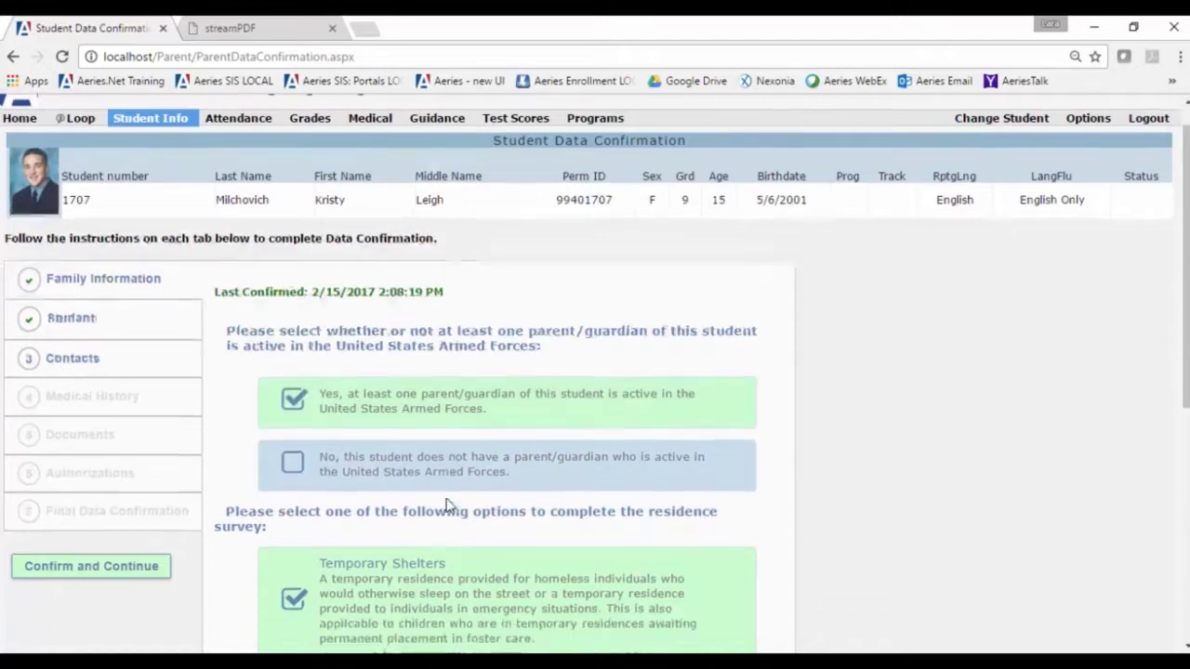
- Choose Temporarily Doubled Up in the residence survey and confirm the Family Information section
click(294, 301)
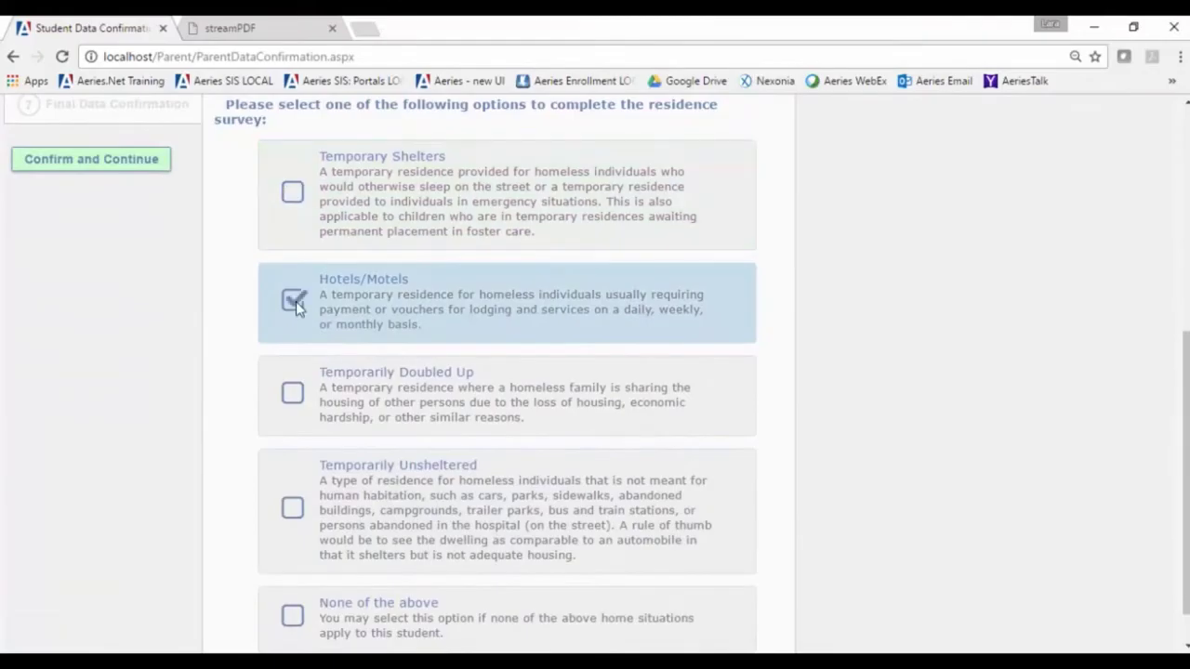
click(294, 395)
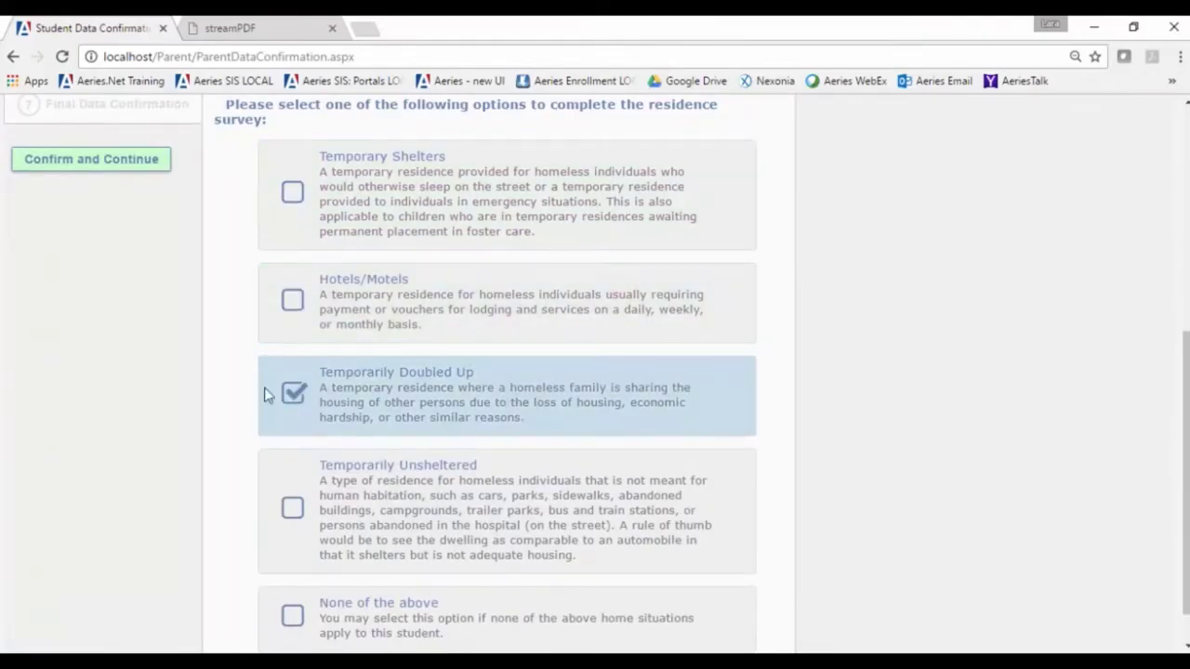
click(89, 164)
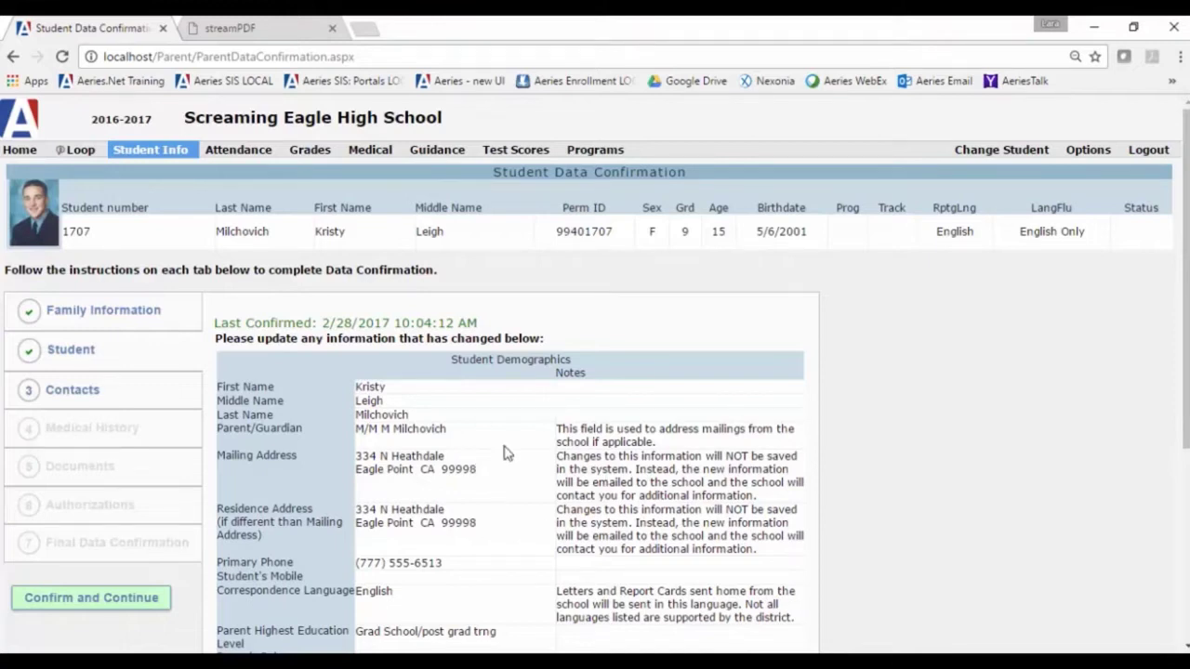
- Open the student demographics for editing and set Parent Highest Education Level to College Graduate
scroll(505, 453, down, 3)
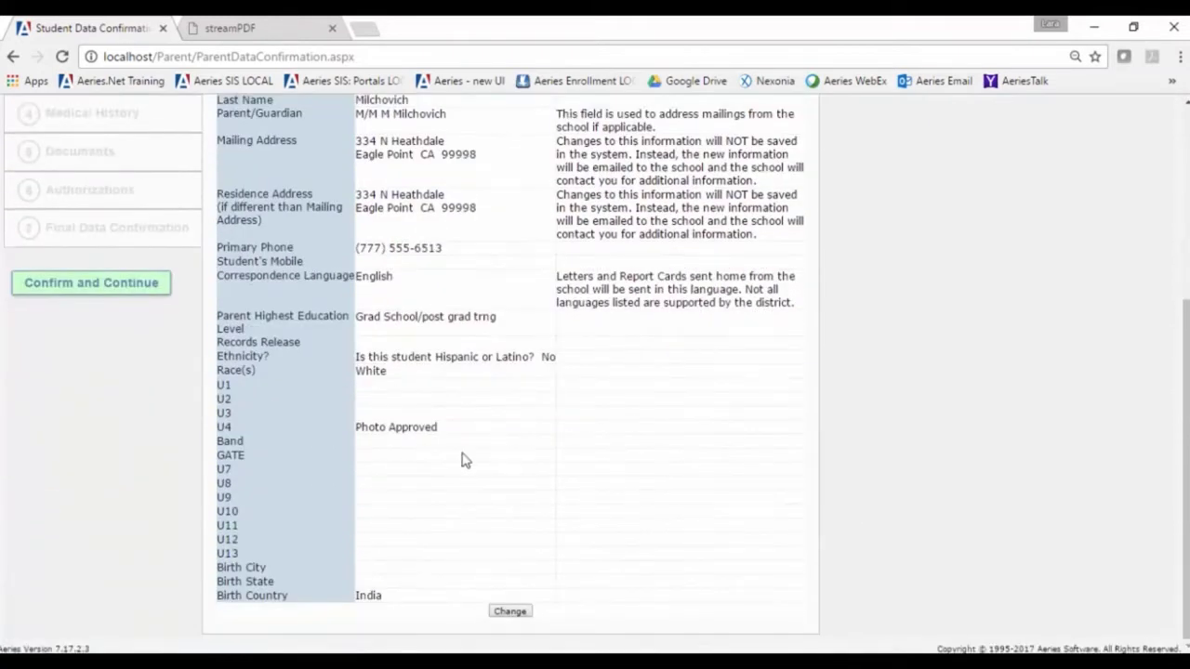
click(510, 613)
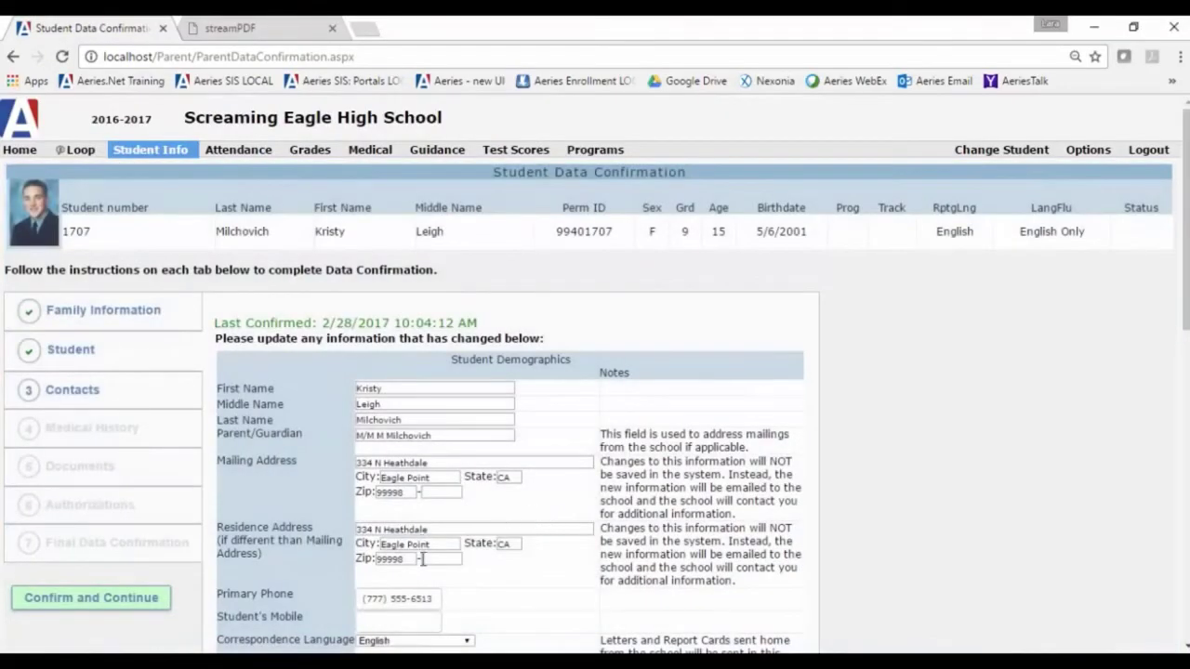
scroll(482, 616, down, 1)
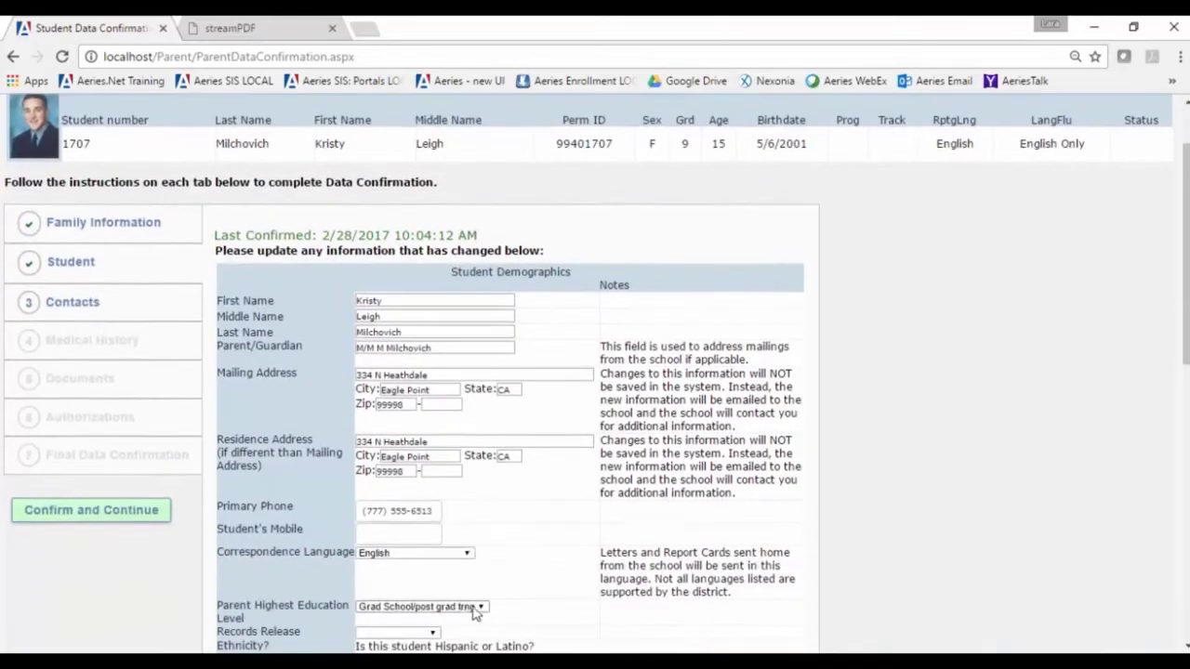
click(476, 607)
click(440, 543)
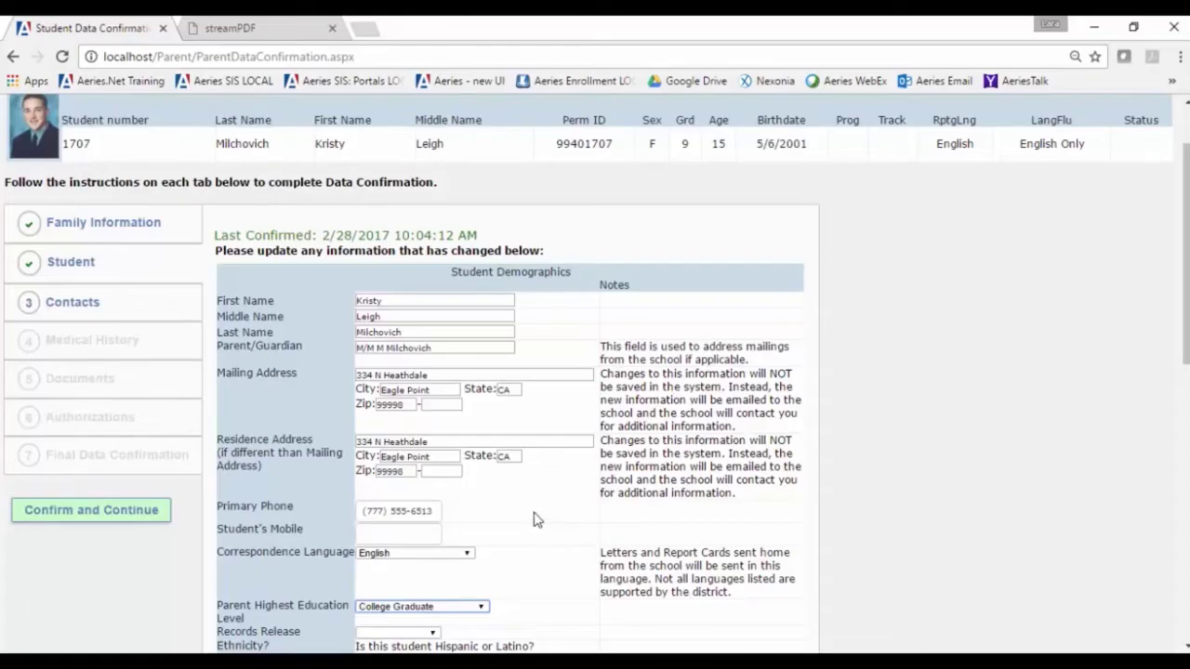
scroll(534, 518, down, 8)
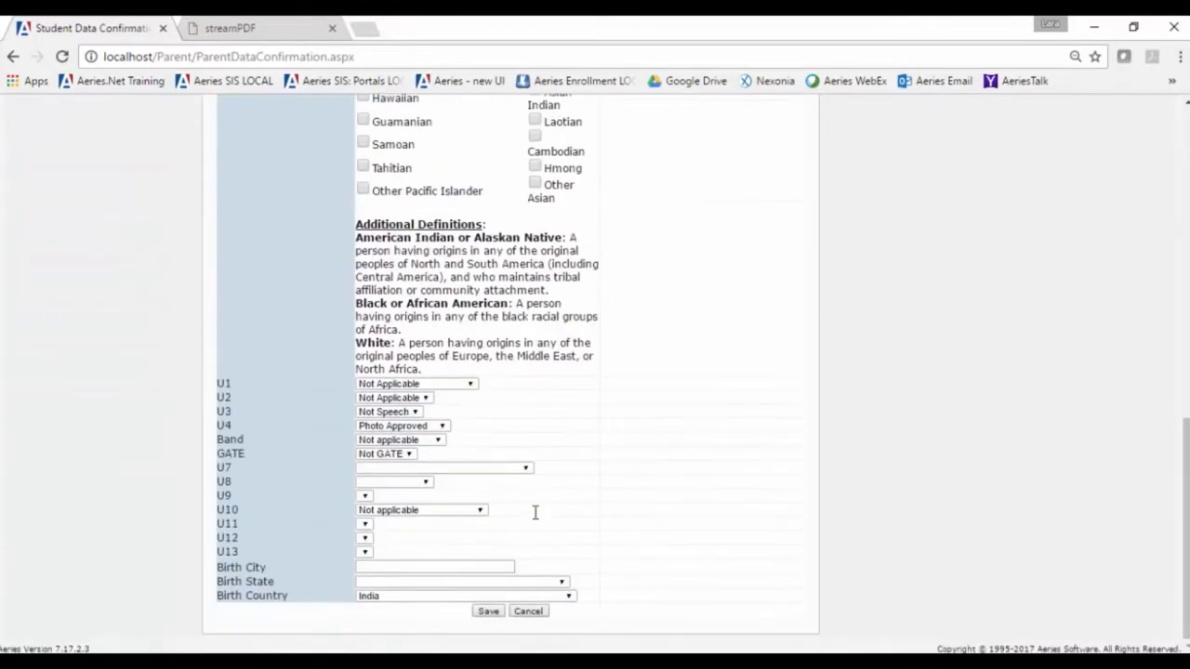
click(489, 613)
- Examine the residence address field and its note on how address changes are handled
scroll(539, 553, up, 10)
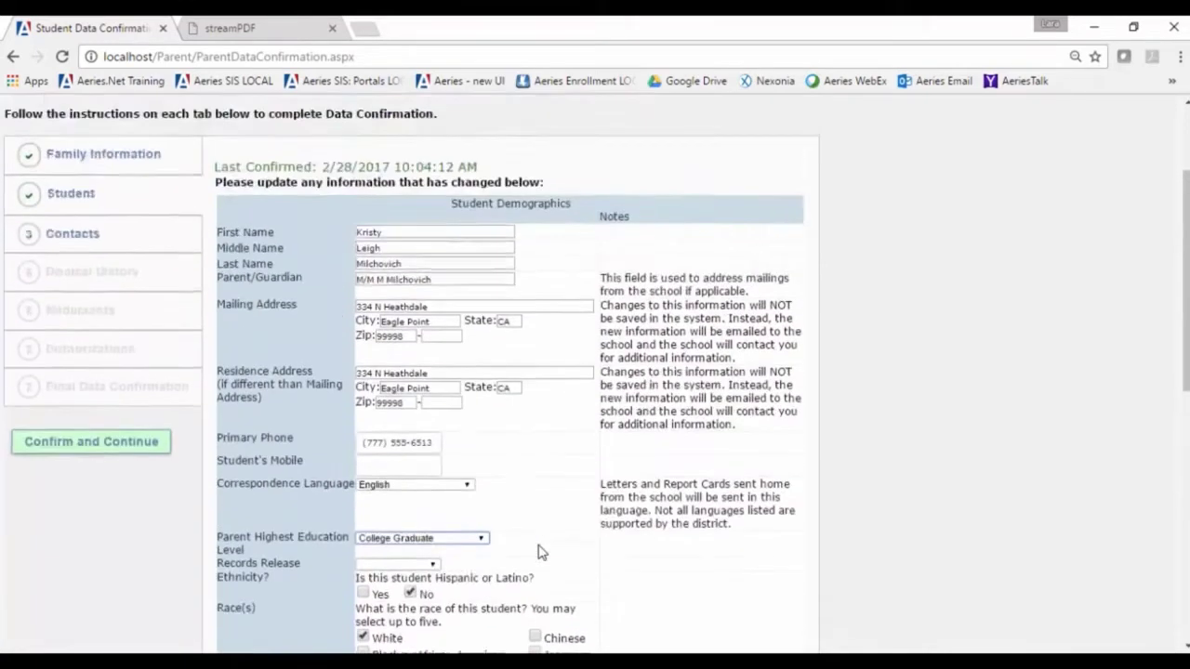
scroll(539, 552, up, 2)
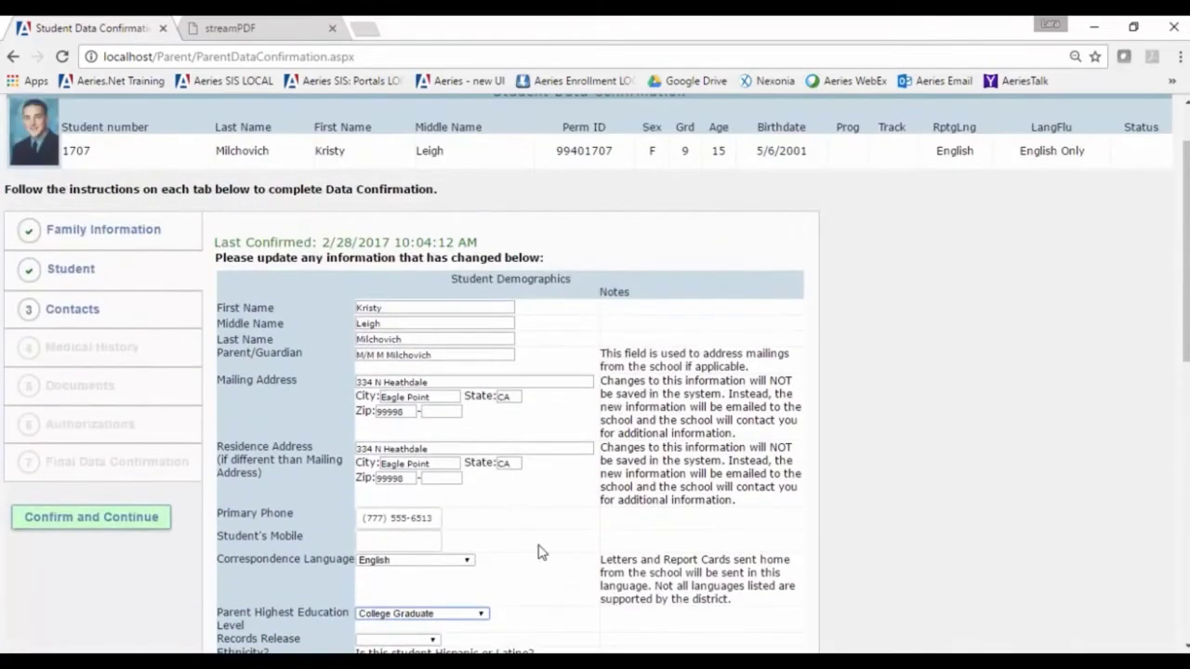
click(604, 448)
drag(605, 448, 749, 507)
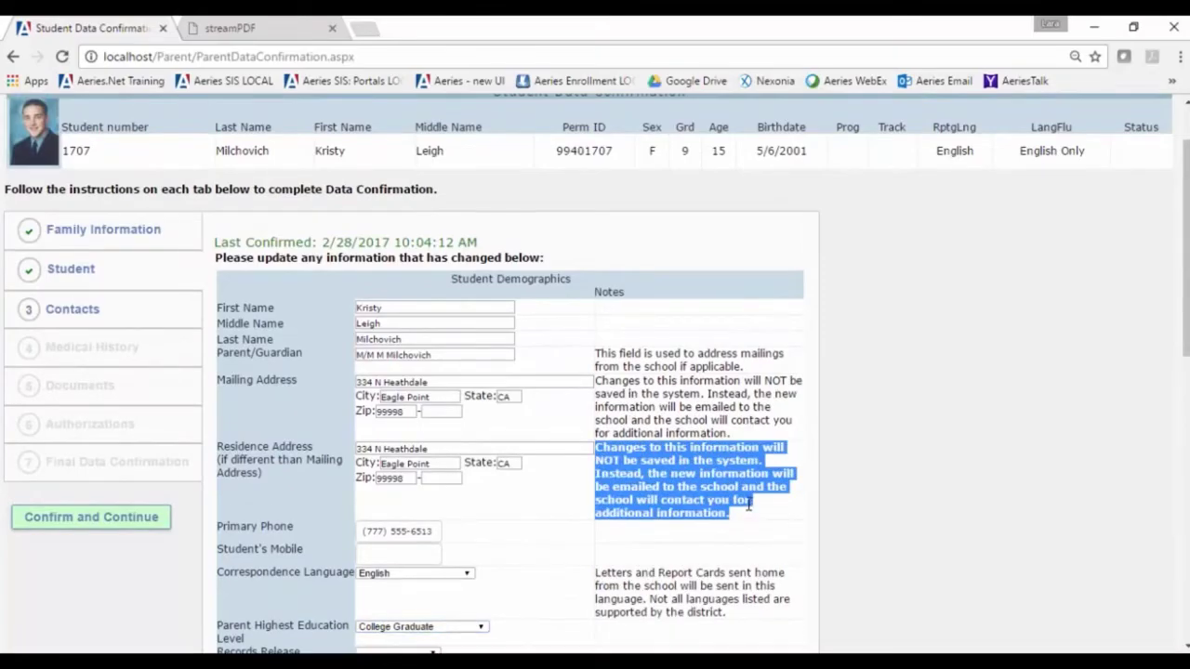
click(831, 493)
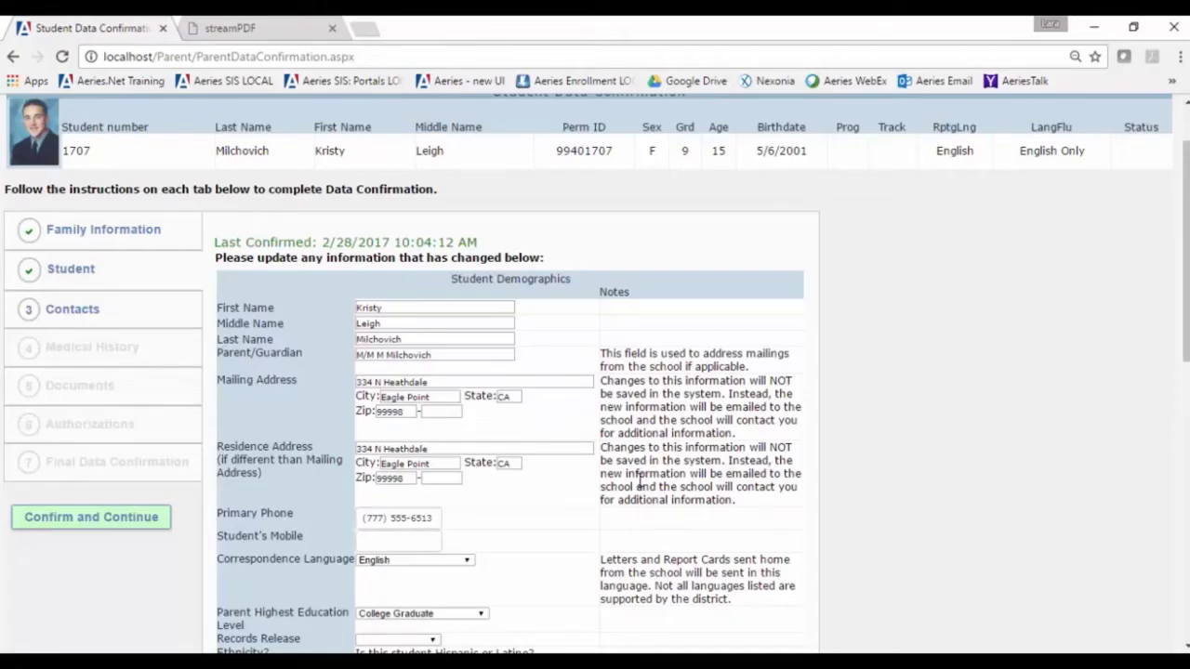
key(ctrl+Up)
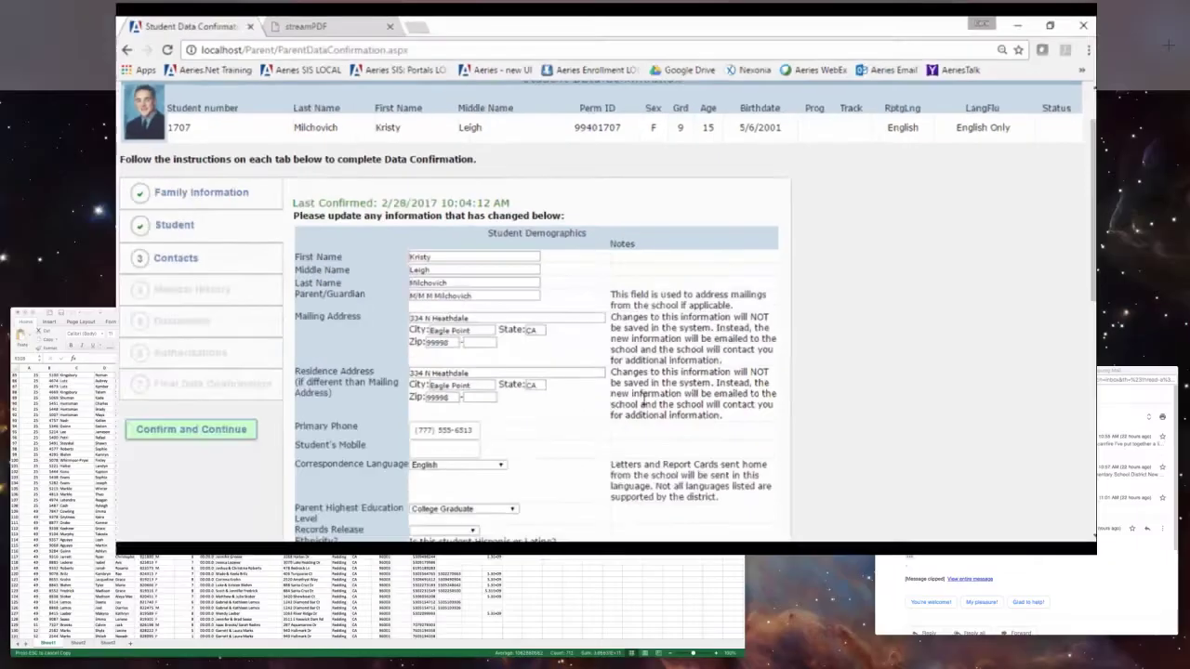
key(Escape)
click(350, 449)
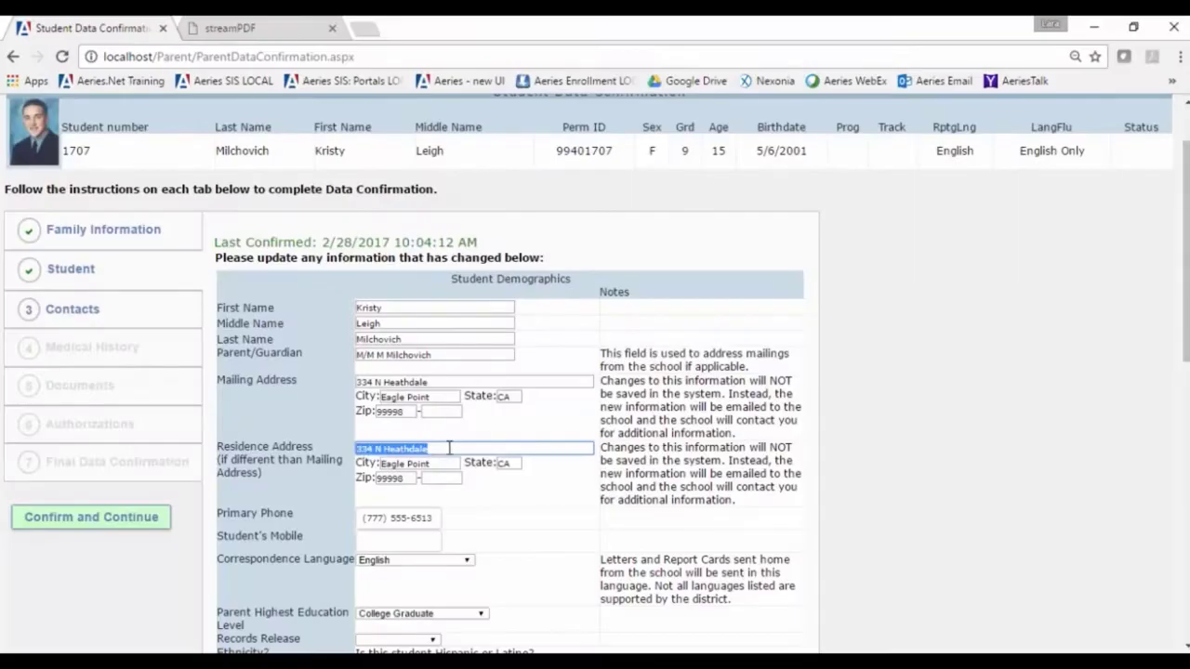
click(586, 449)
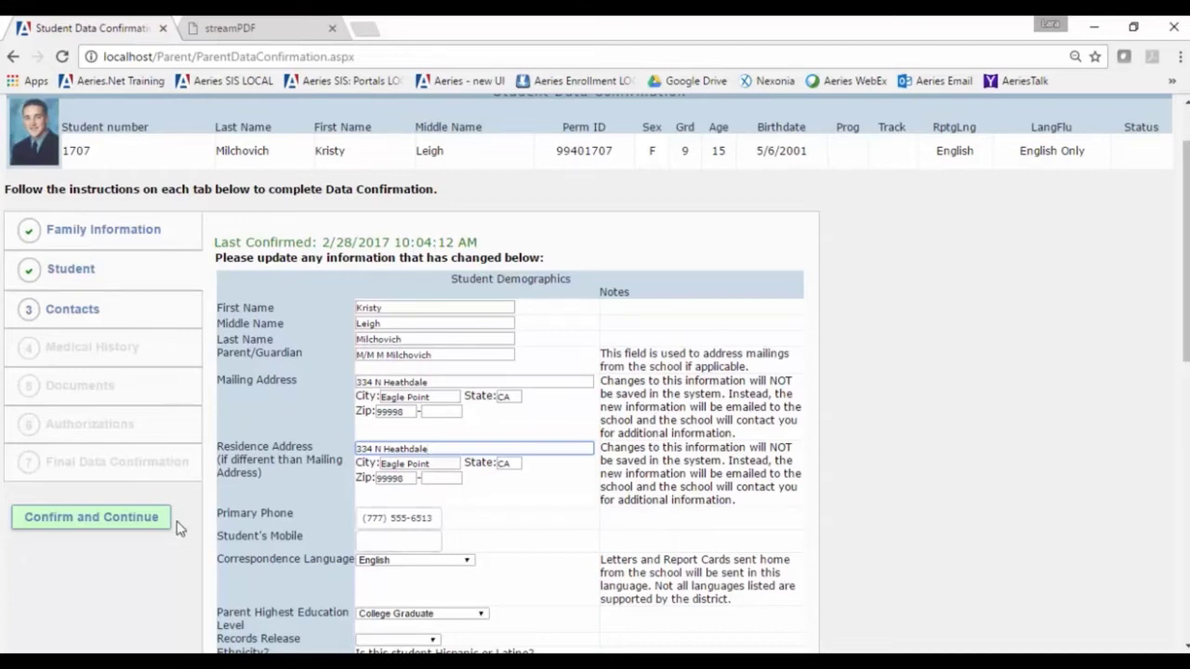
- Confirm the Student section, look over the mother's contact details, and confirm the Contacts section
click(128, 524)
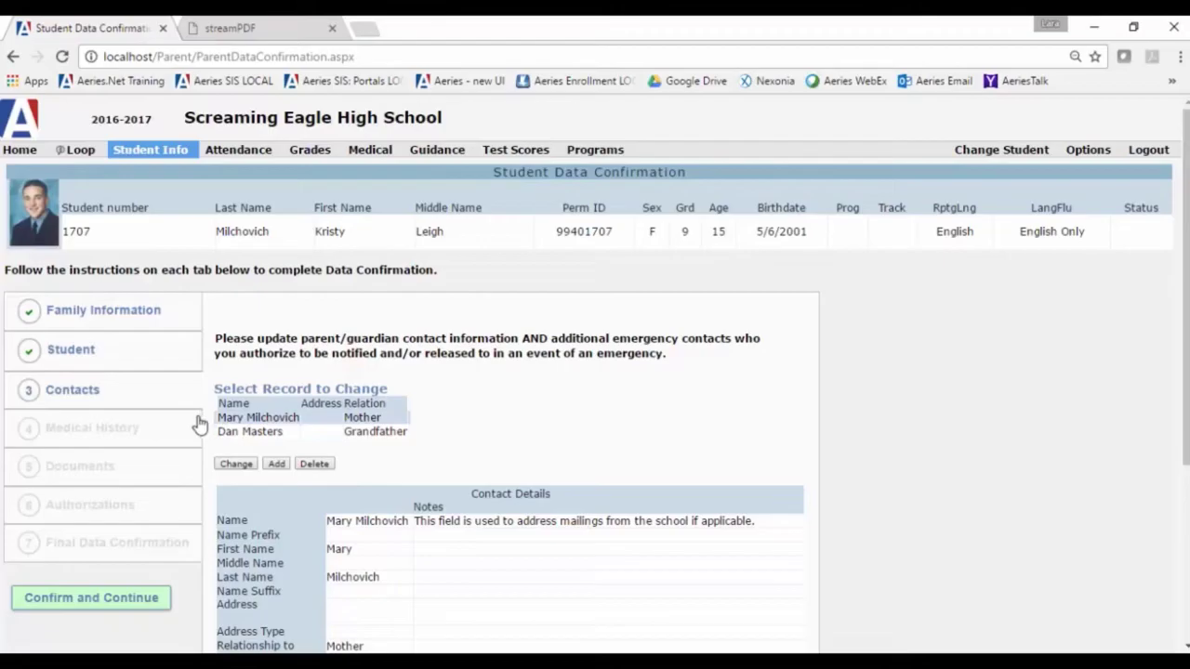
scroll(199, 424, down, 3)
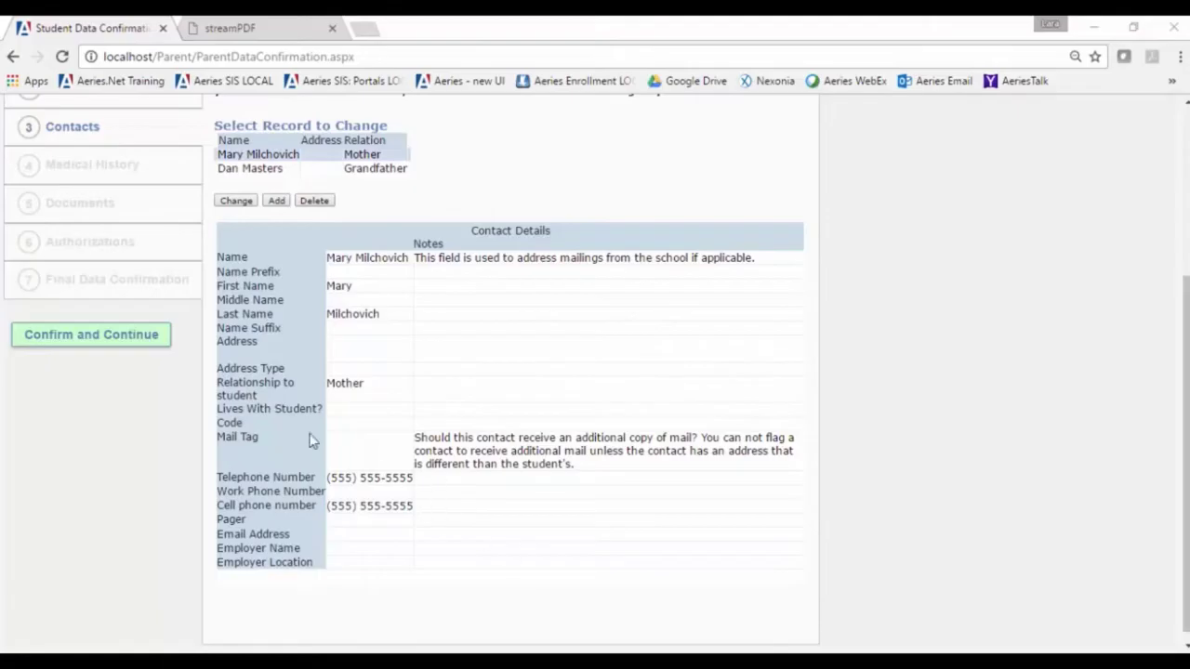
click(82, 338)
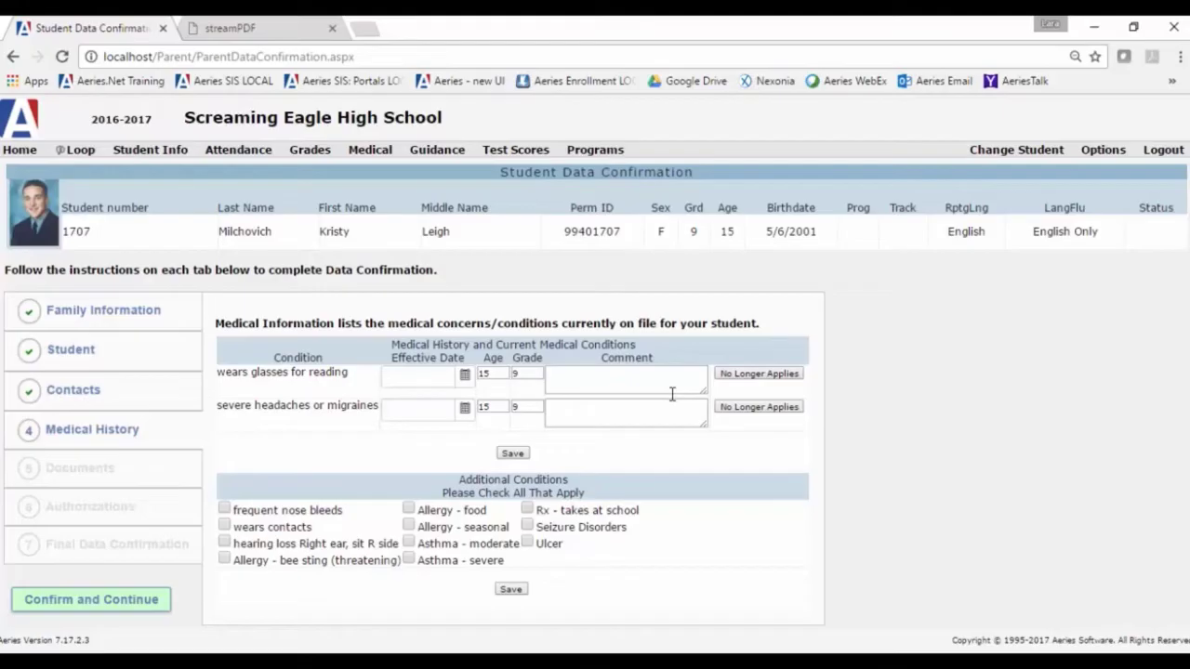
- Mark the "wears glasses for reading" condition as no longer applicable to the student
click(654, 402)
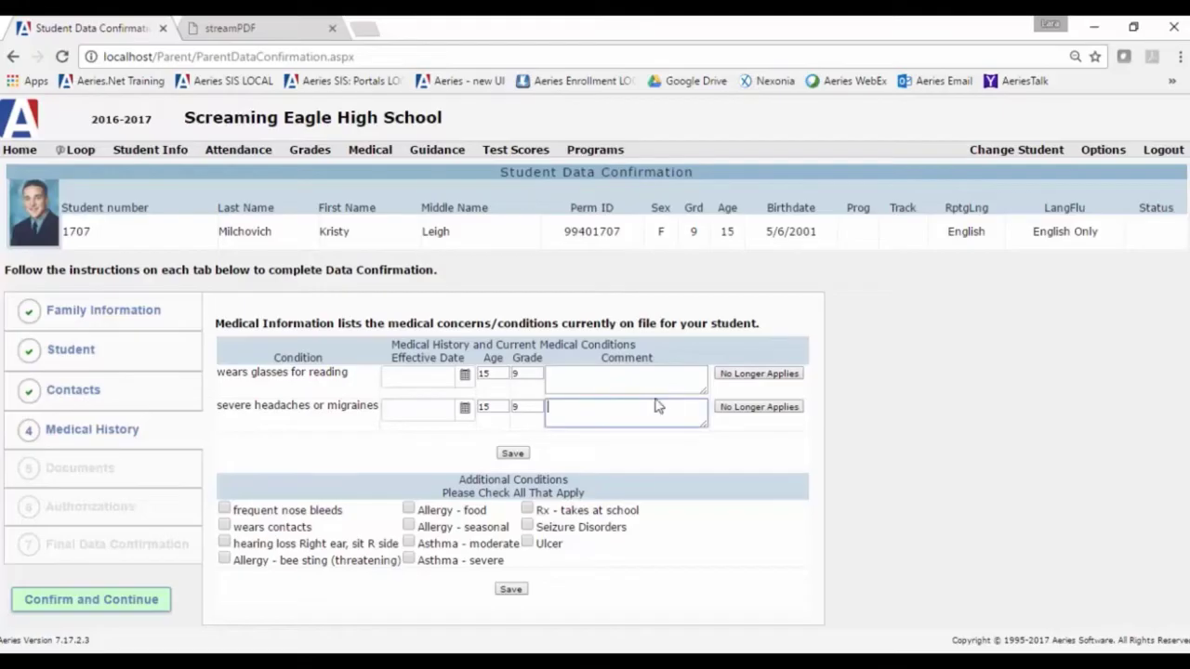
click(758, 375)
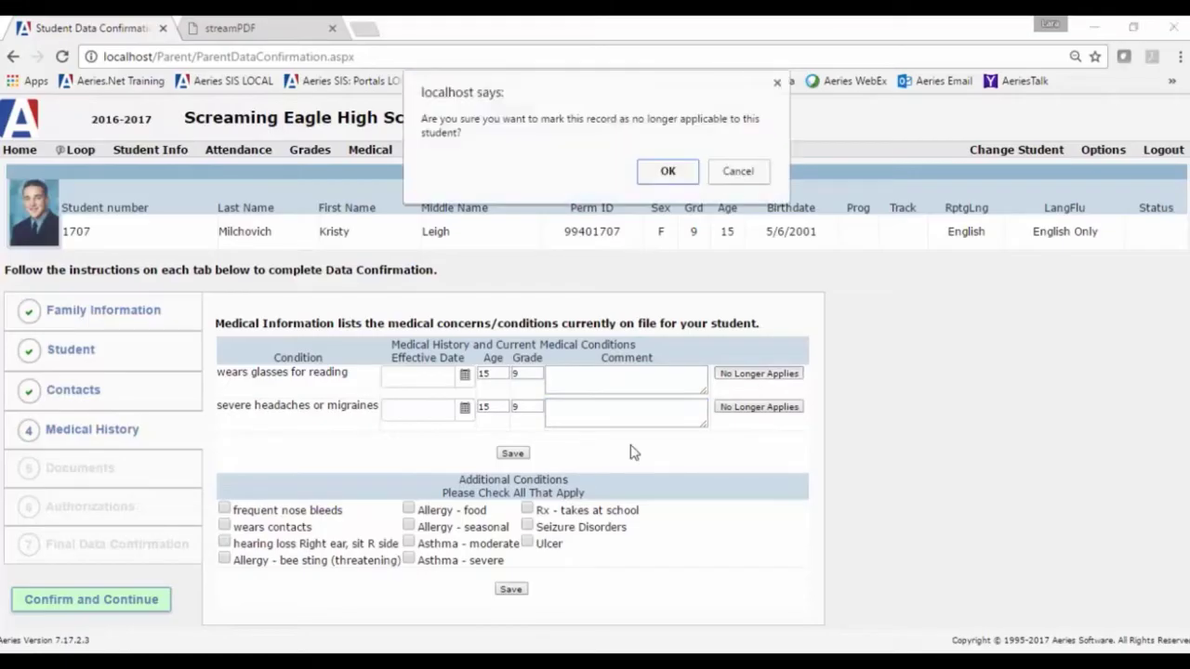
click(662, 175)
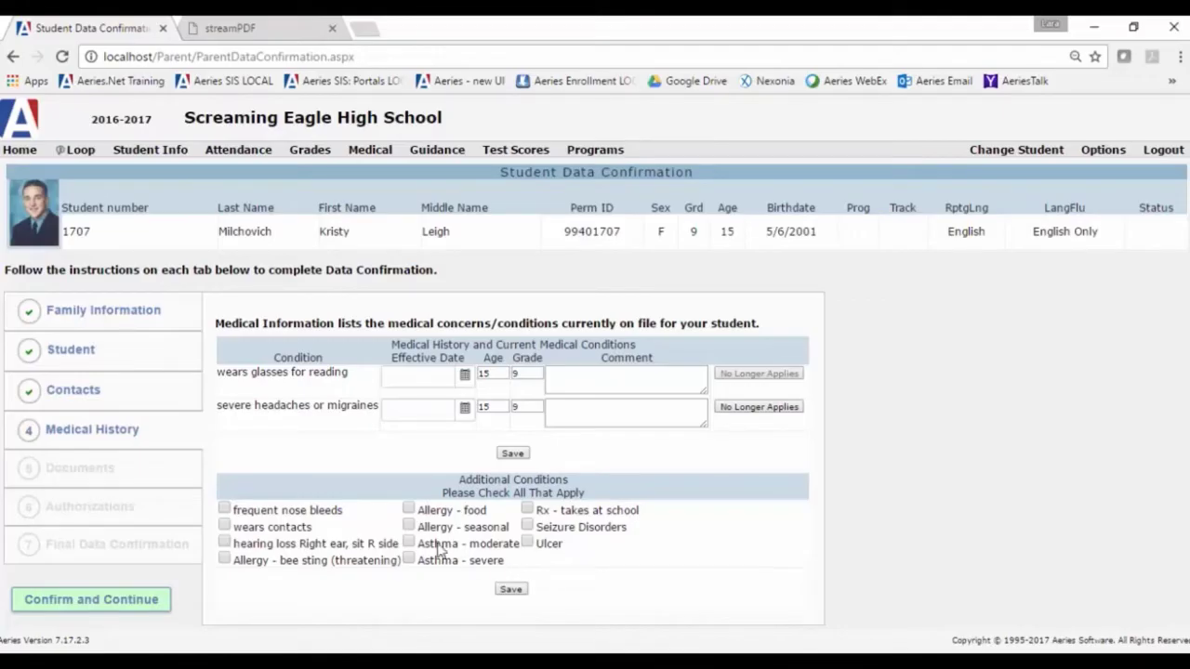
- Add the additional condition Allergy - seasonal with effective date 02/01/2017
click(408, 527)
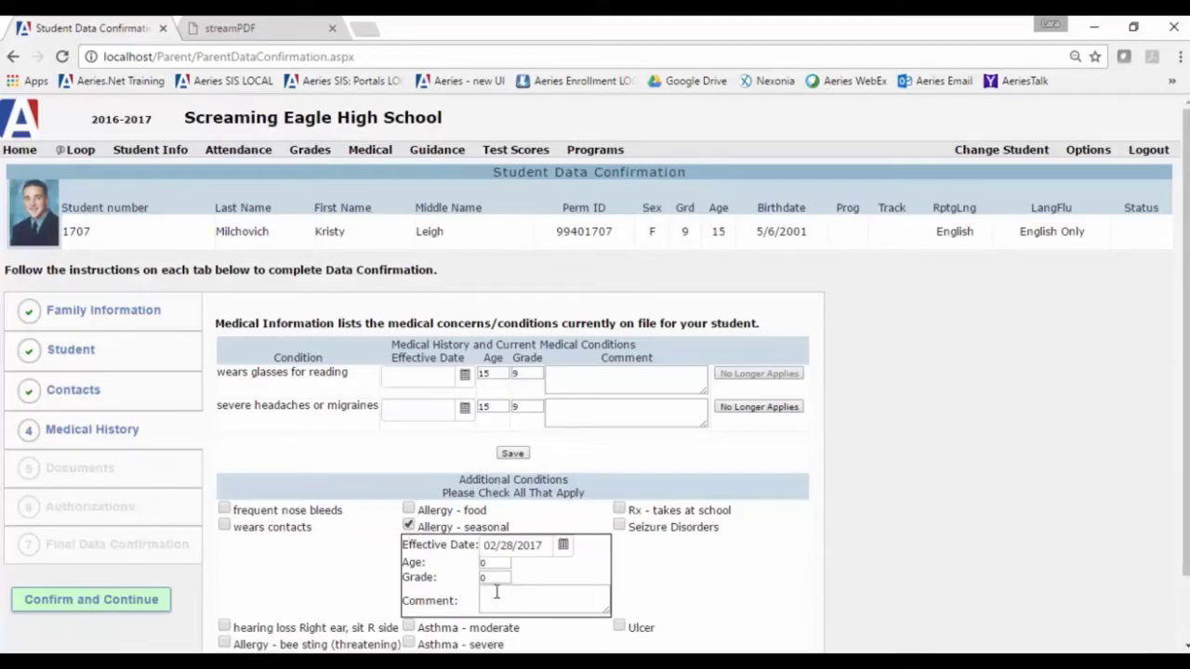
click(565, 549)
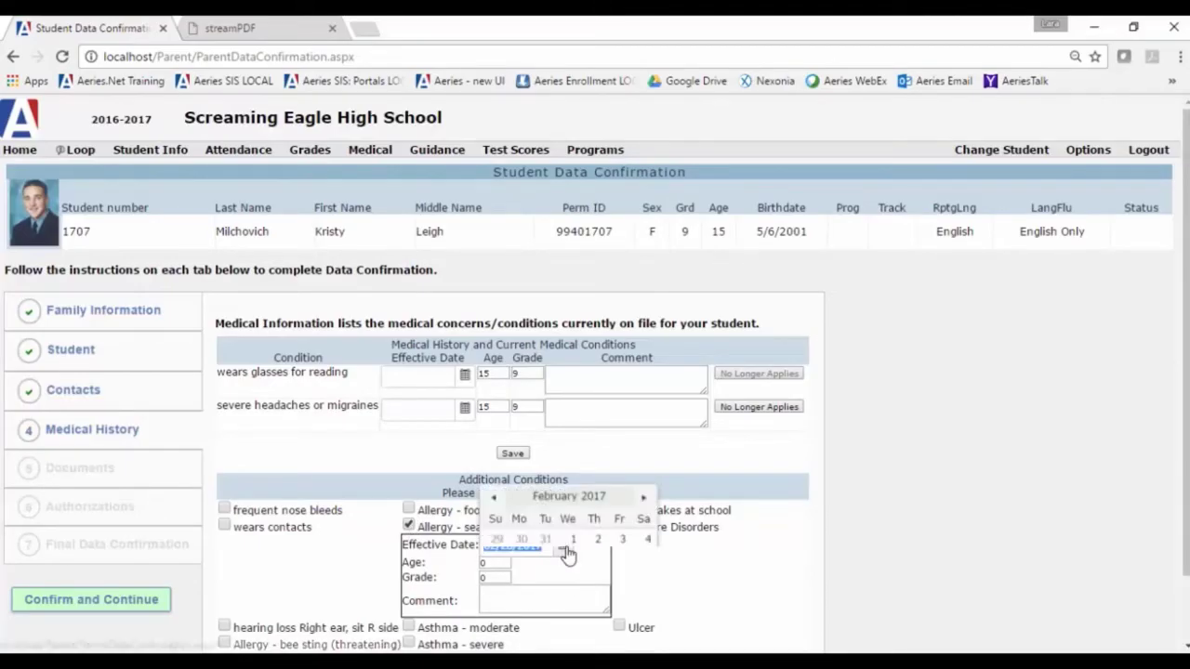
click(570, 398)
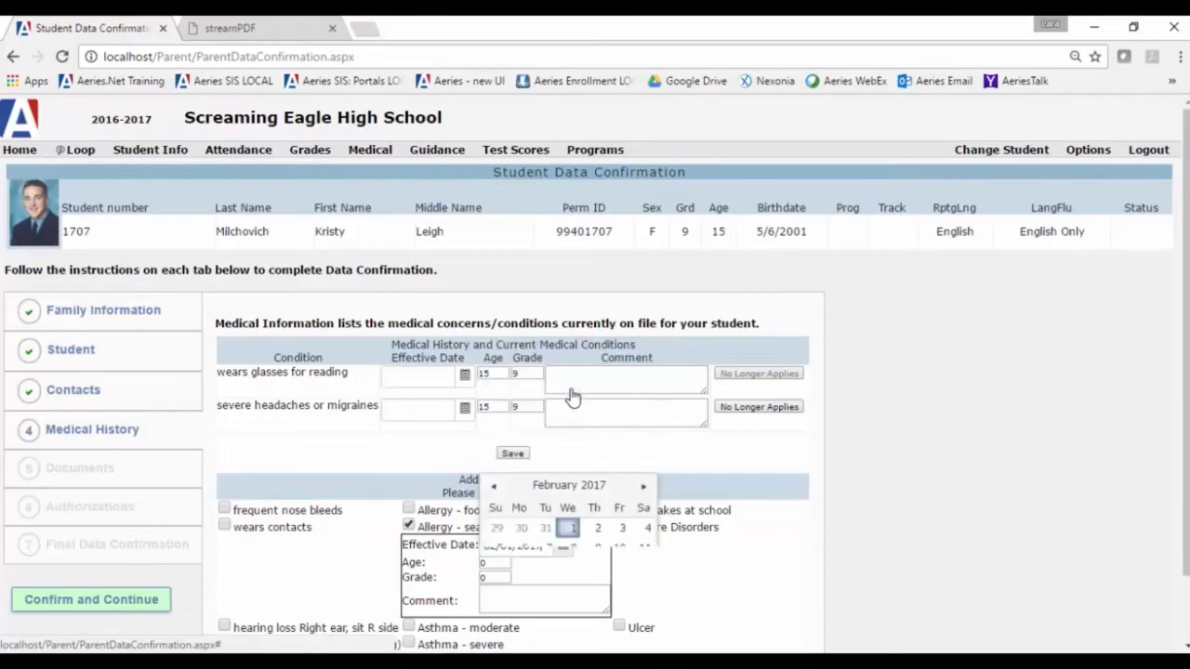
- Complete the seasonal allergy entry with age 12 and the comment "Oak tree allergies", save it, and confirm the Medical History section
double_click(482, 562)
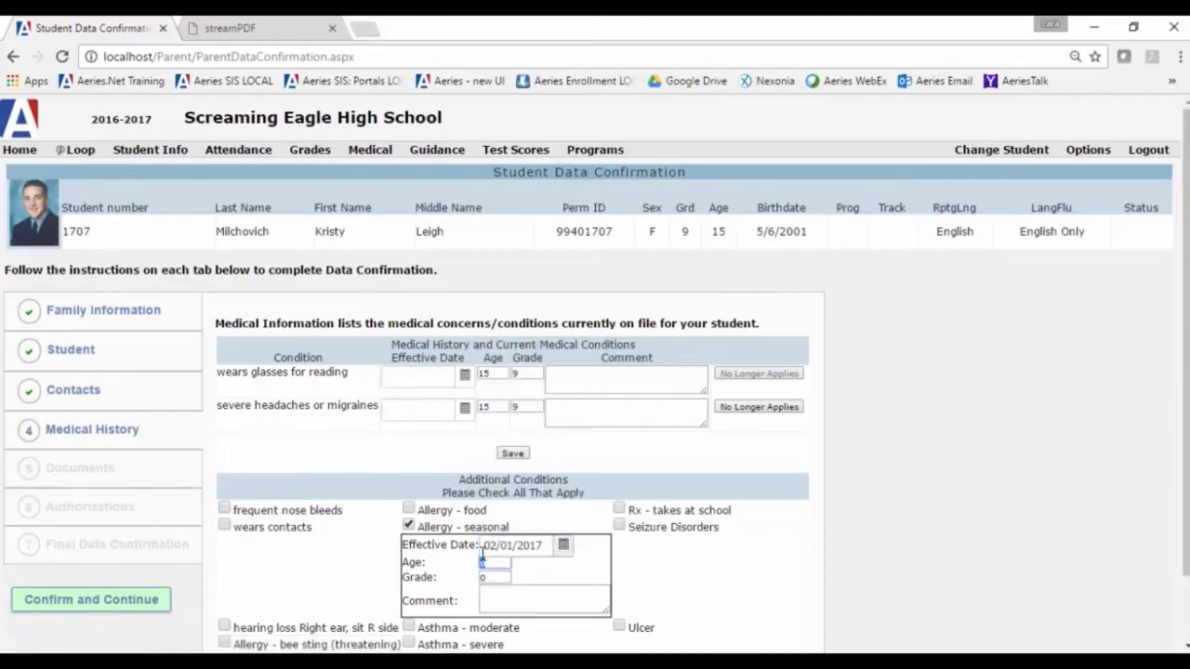
text(12)
click(491, 577)
click(500, 601)
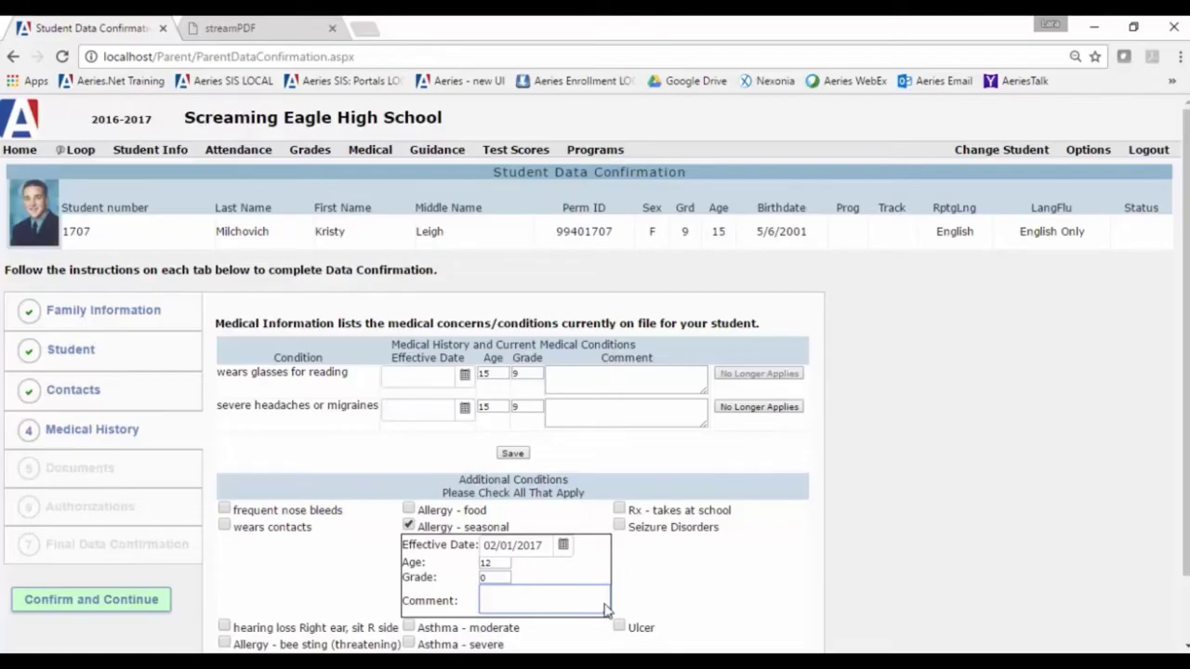
text(Oak tree allergies)
click(729, 609)
scroll(730, 609, down, 1)
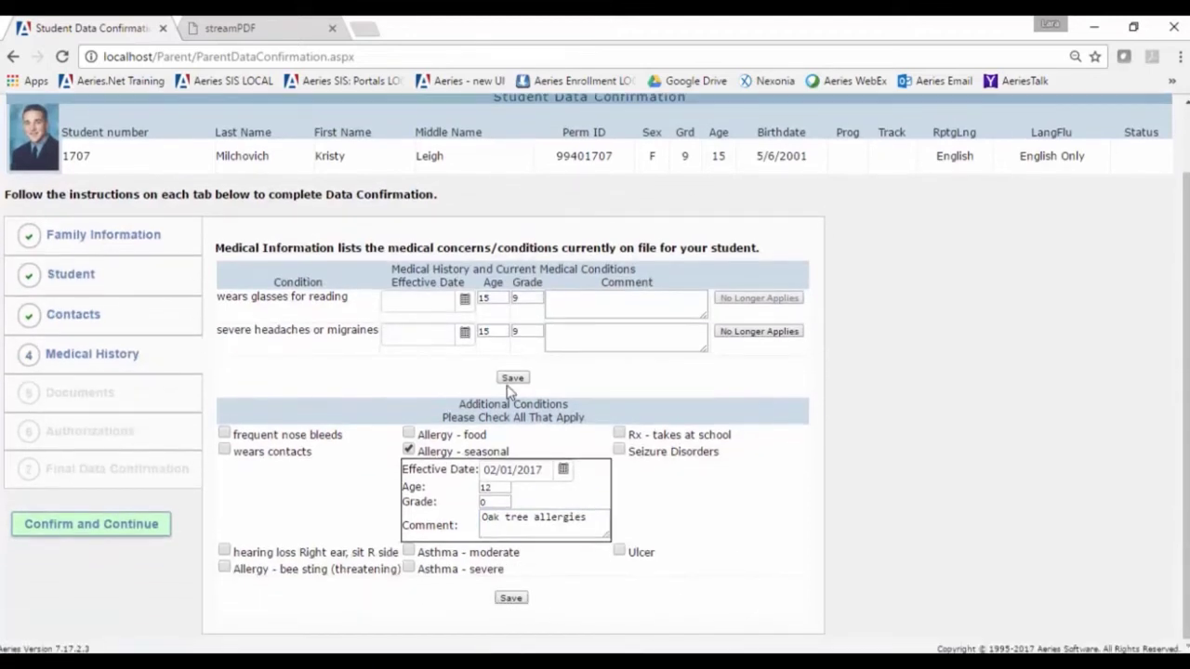
click(517, 600)
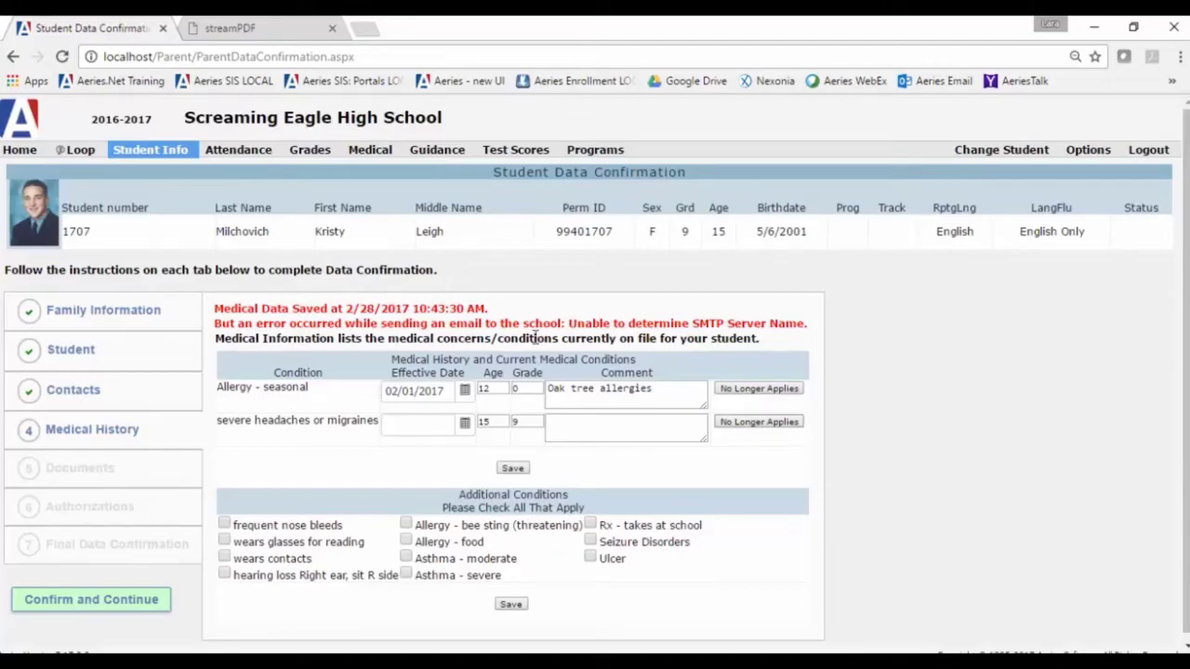
click(590, 557)
click(96, 604)
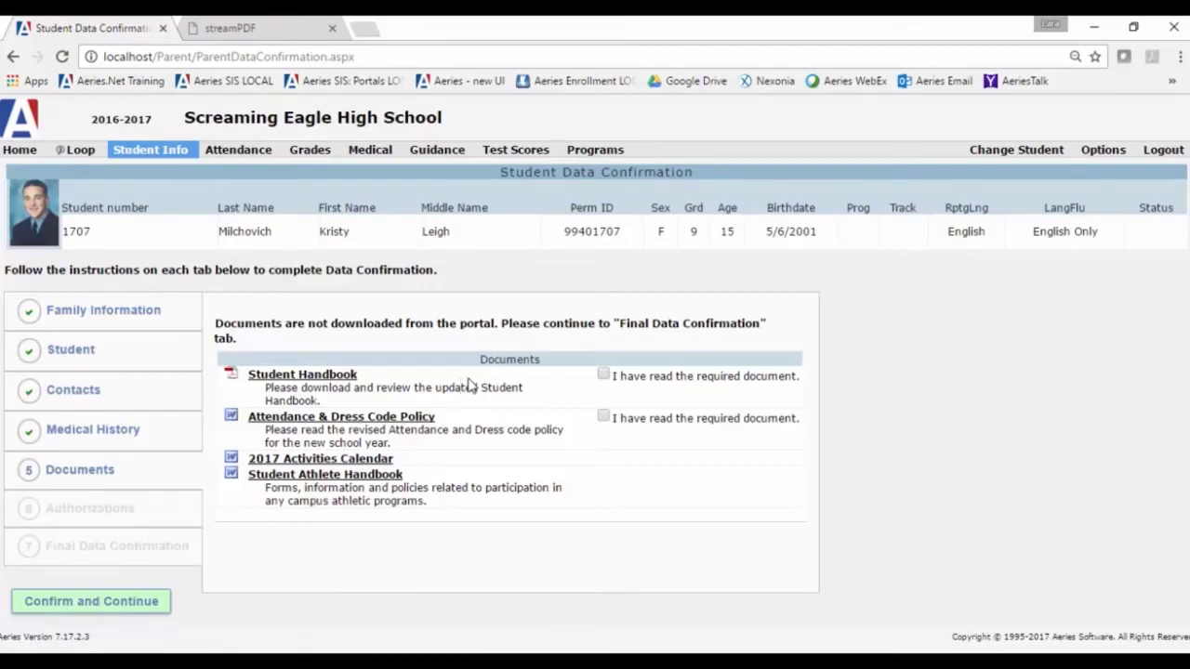
- Try to confirm the Documents section without marking every required document as read
drag(640, 382, 800, 381)
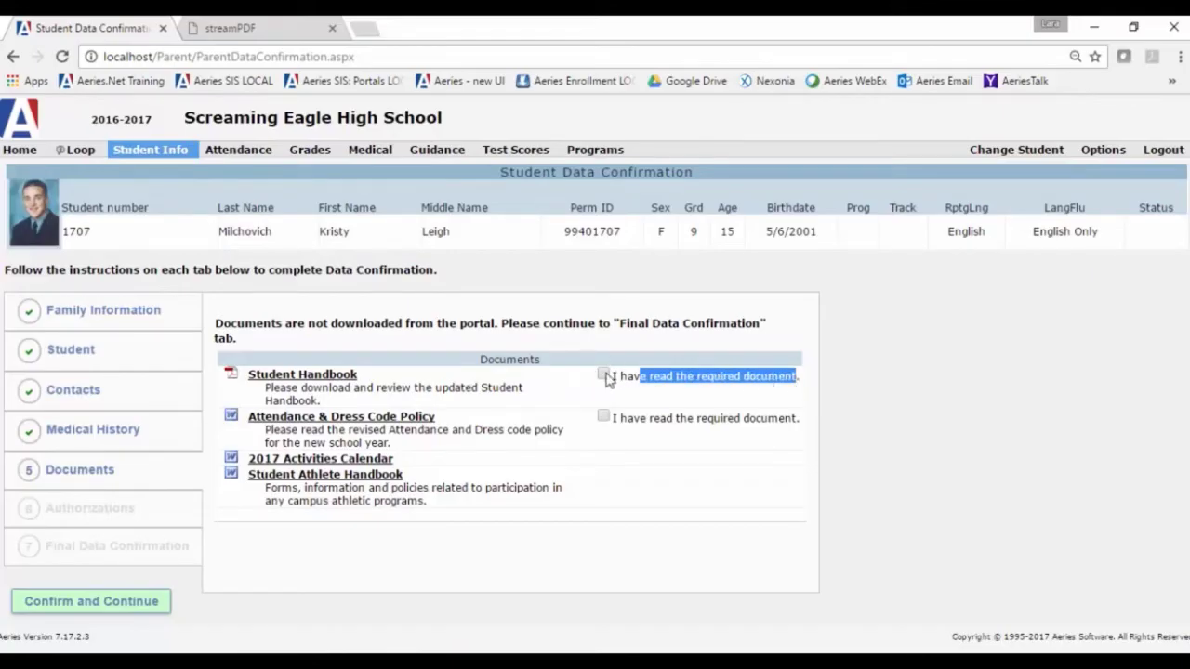
click(605, 376)
click(86, 607)
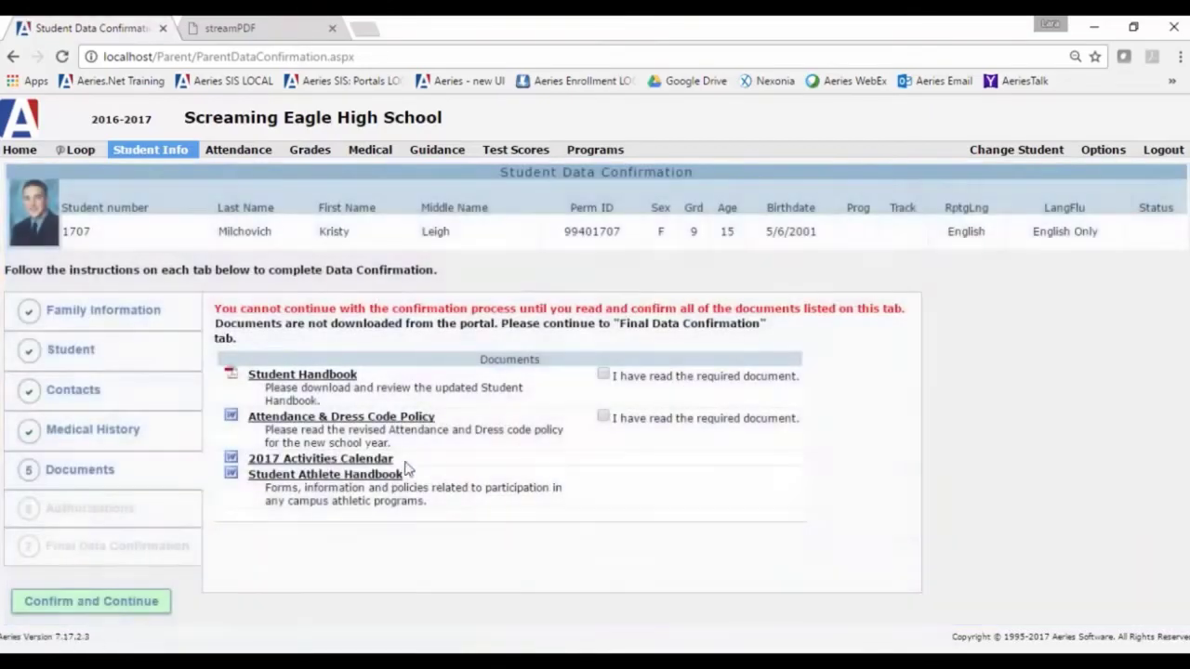
drag(215, 307, 907, 308)
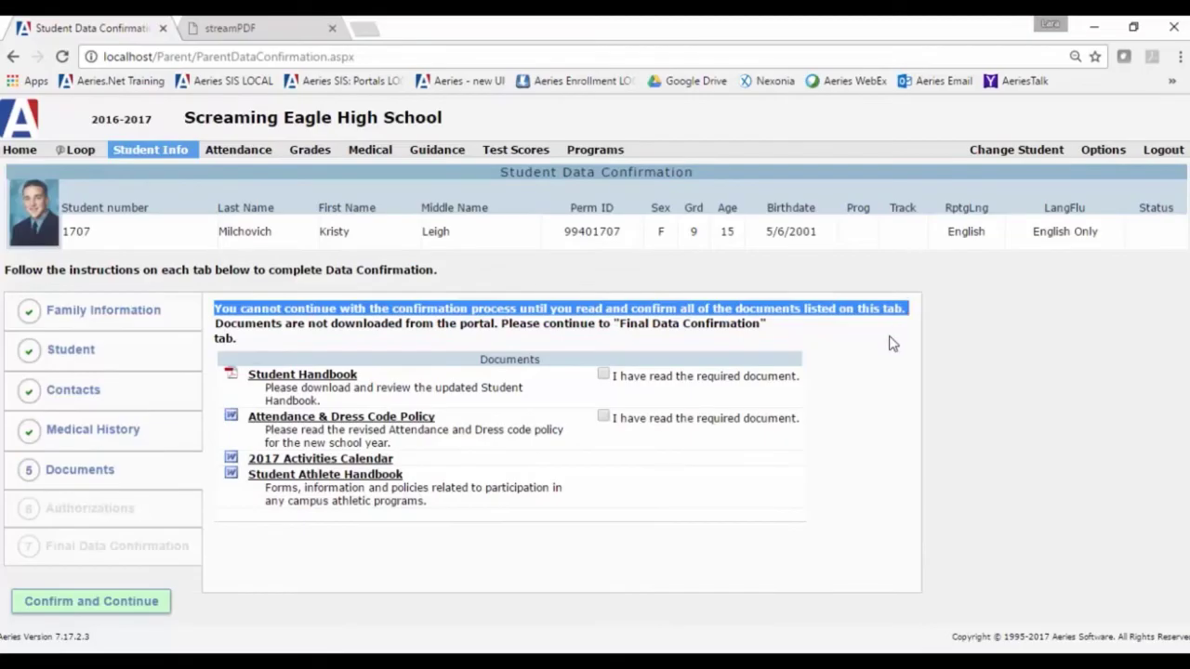
click(891, 342)
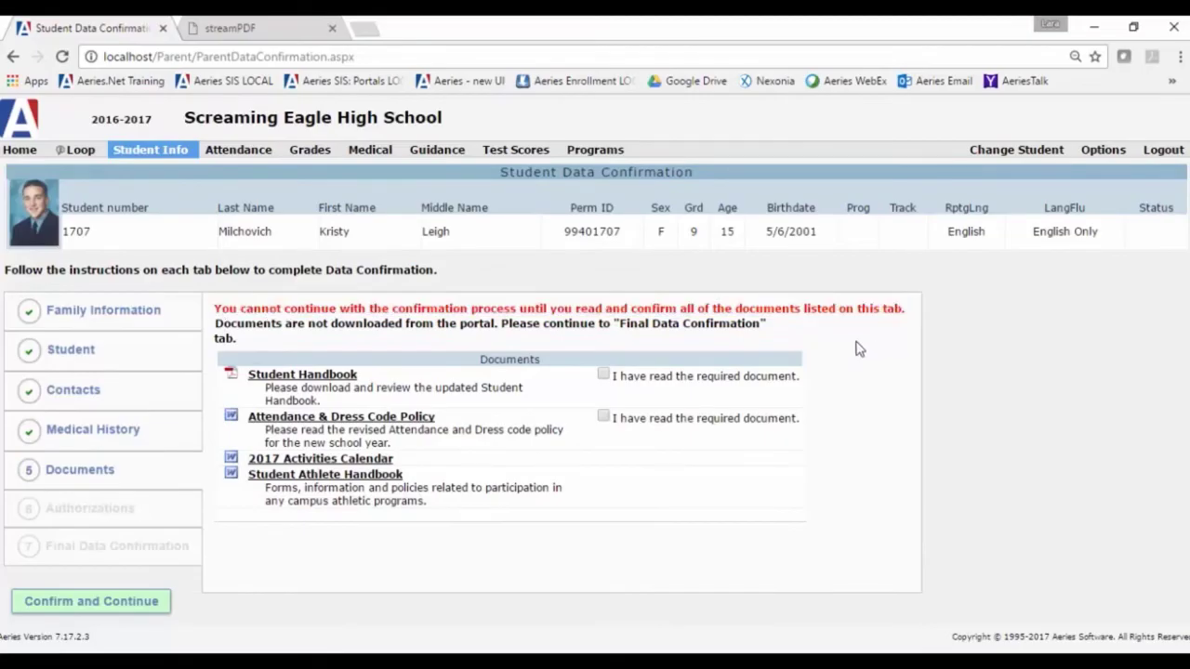
- Mark the Attendance & Dress Code Policy and the Student Handbook as read, and confirm the Documents section
click(603, 416)
click(603, 375)
click(130, 604)
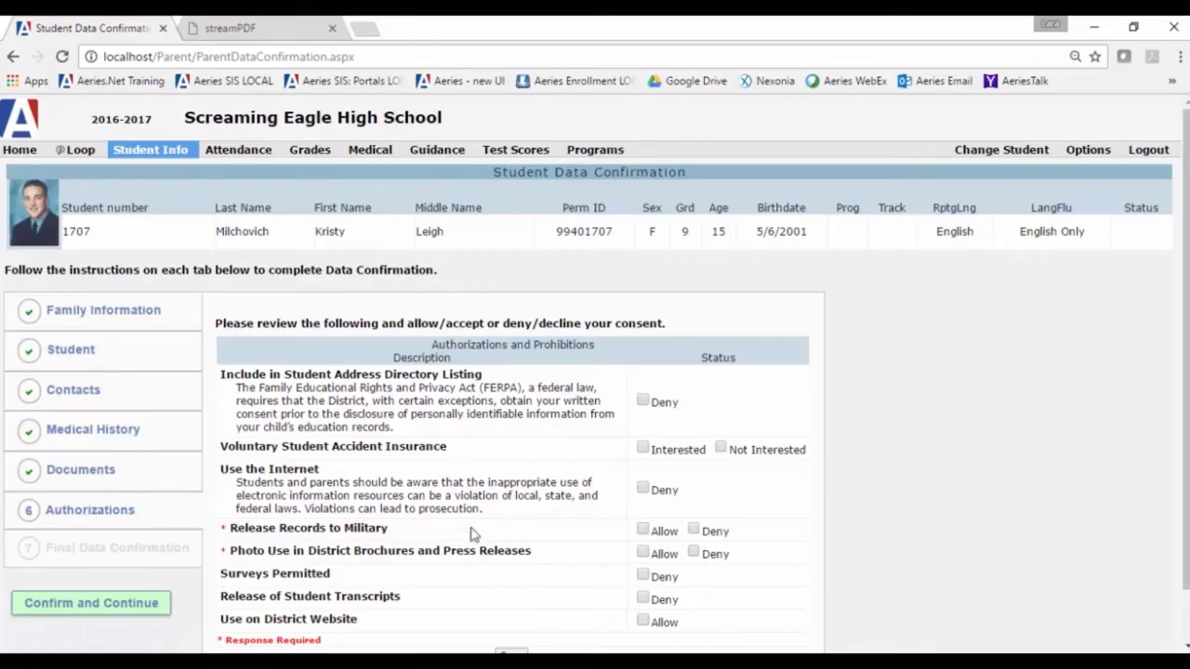
- Mark accident insurance Not Interested, allow military records release, brochure photo use and district website use, and save and confirm the Authorizations section
double_click(224, 528)
scroll(552, 555, down, 1)
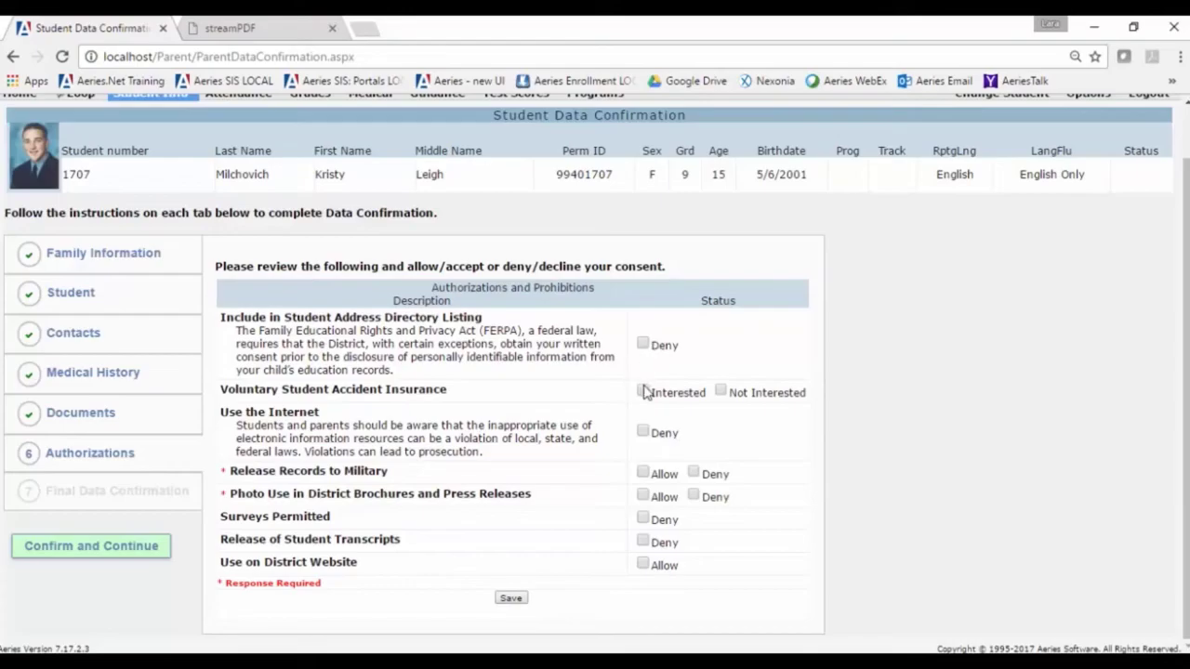
click(721, 391)
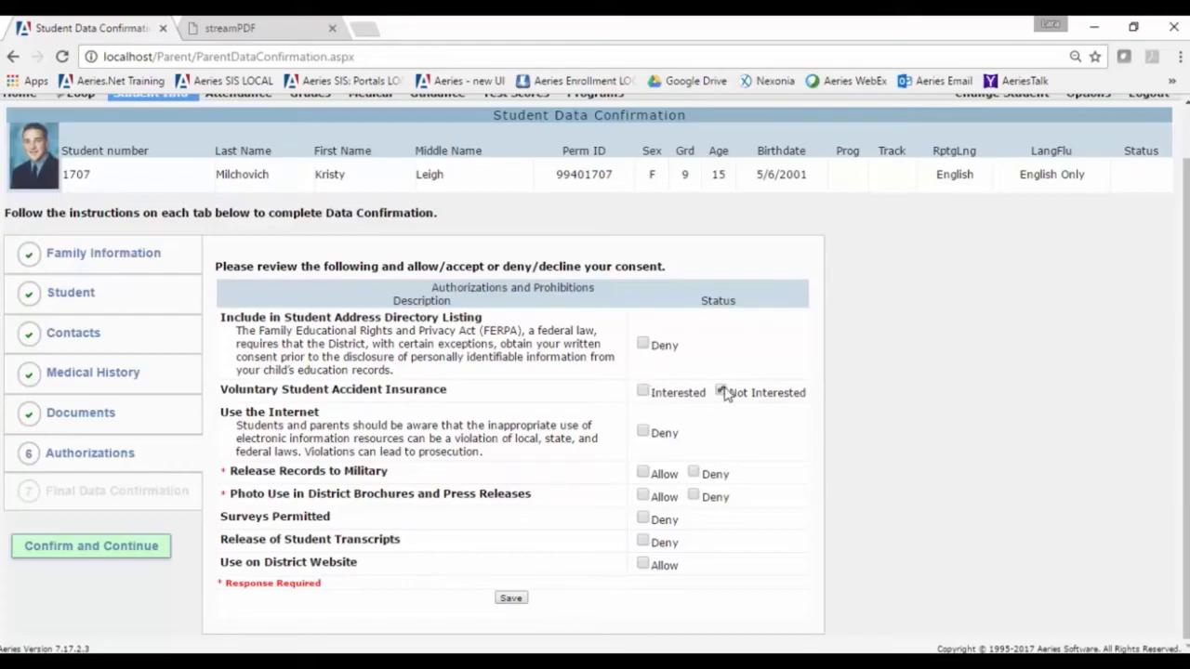
click(643, 475)
click(643, 498)
click(642, 563)
click(511, 598)
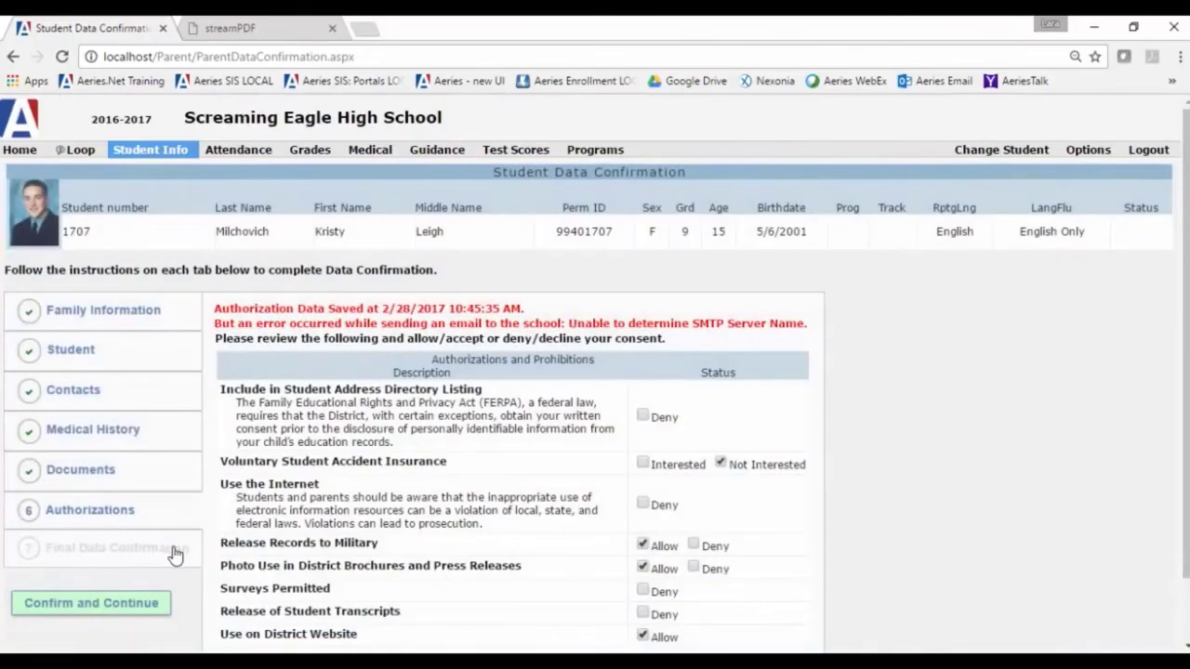
click(104, 606)
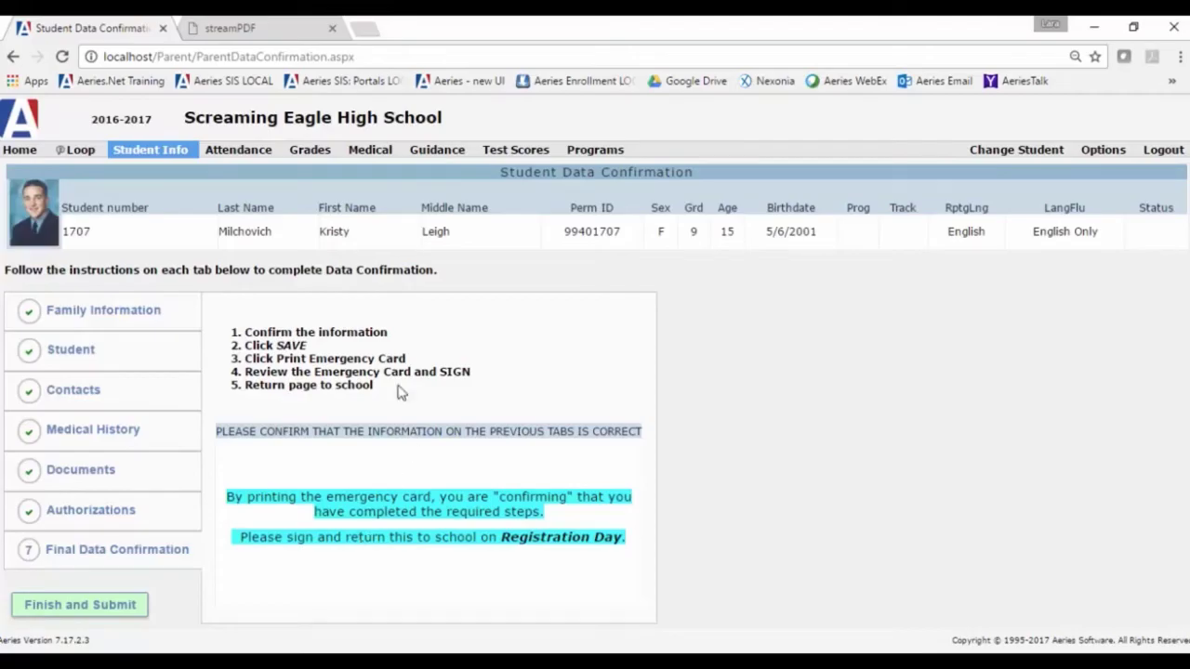
- Review the final confirmation instructions, and finish and submit the student data confirmation
drag(215, 430, 640, 429)
drag(251, 332, 386, 329)
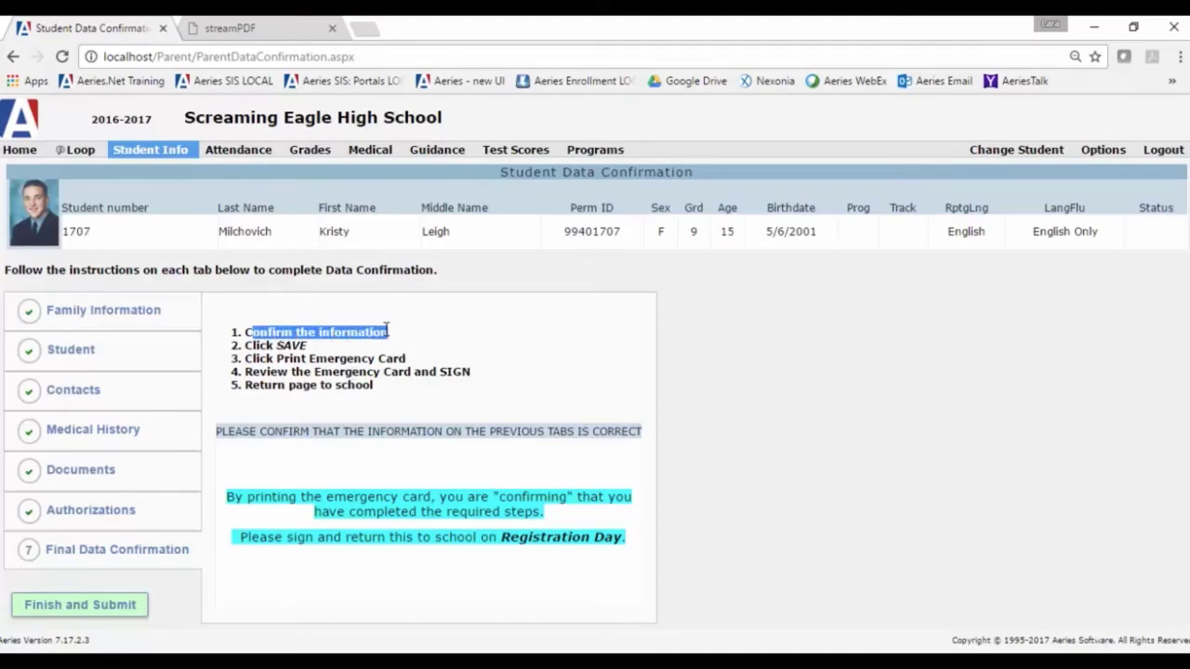
click(387, 329)
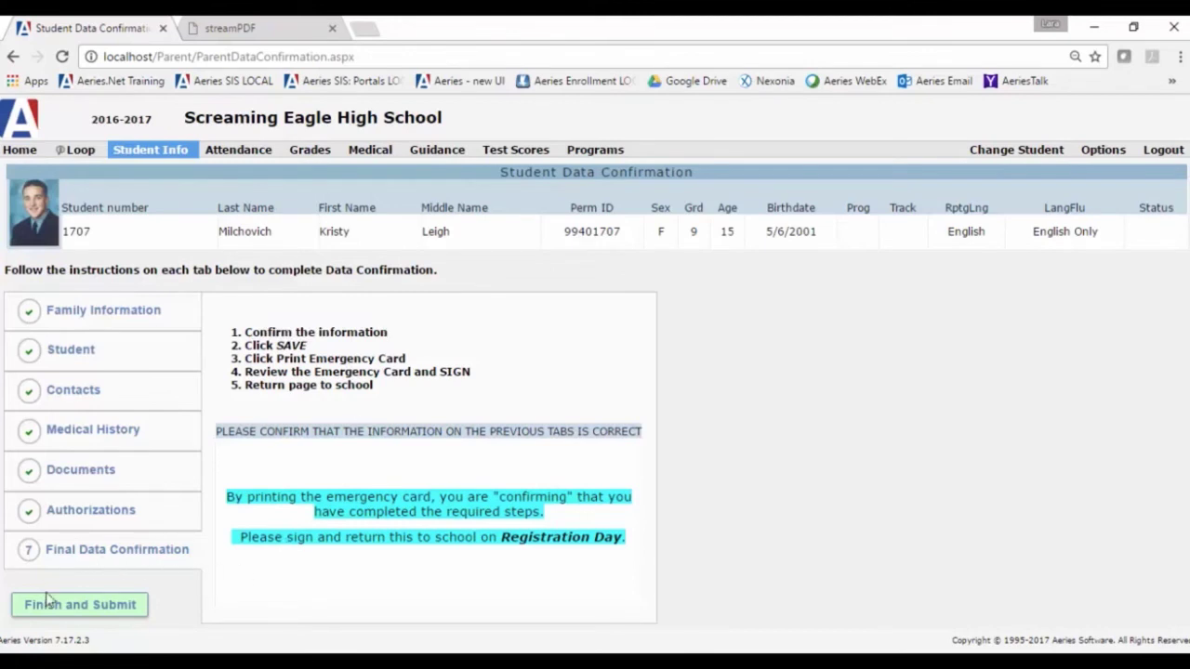
click(90, 613)
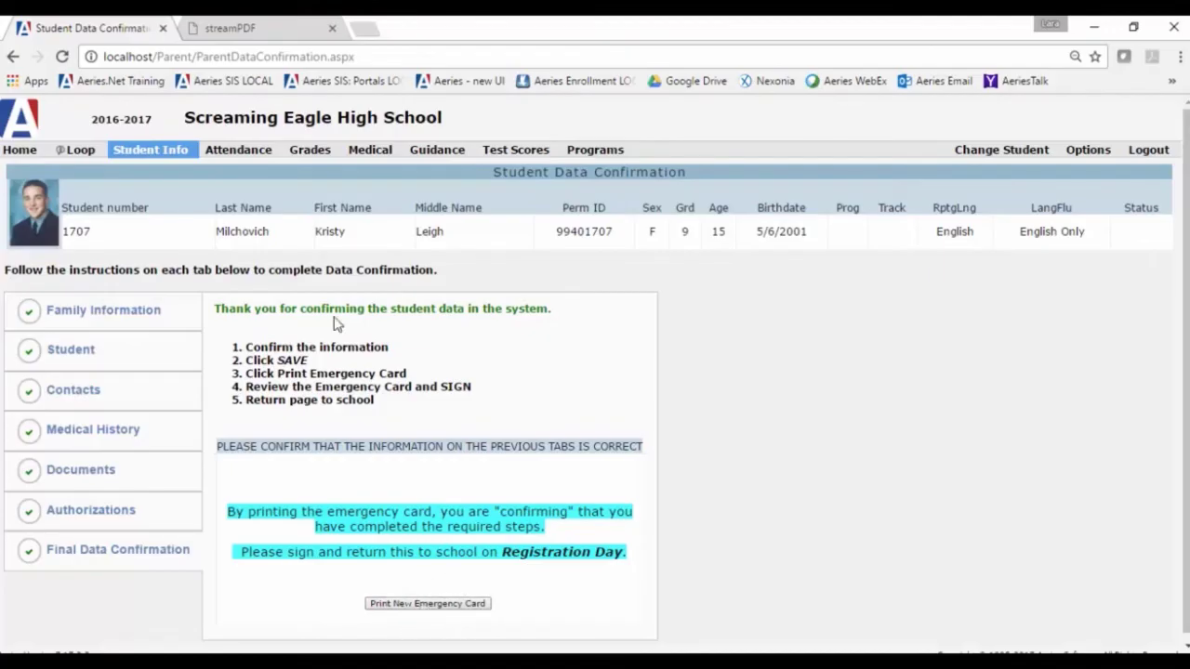
- Examine the sample Student Emergency Card PDF down to its signature lines, and return to the Student Data Confirmation page
click(258, 30)
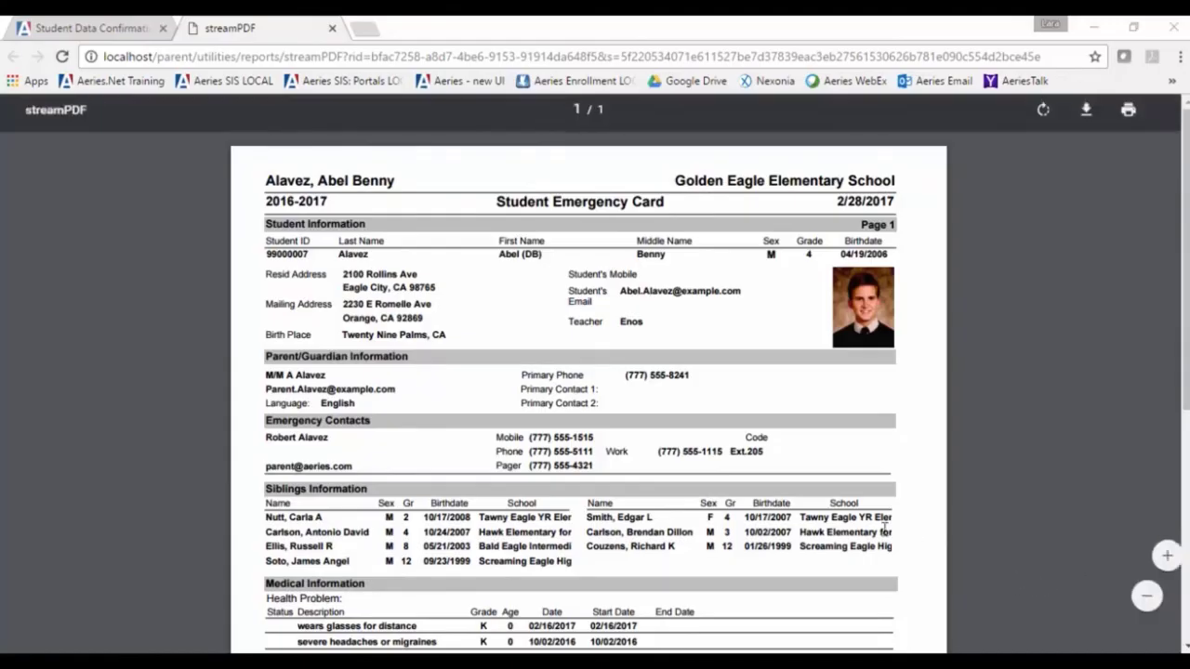
scroll(809, 487, down, 5)
scroll(531, 407, up, 1)
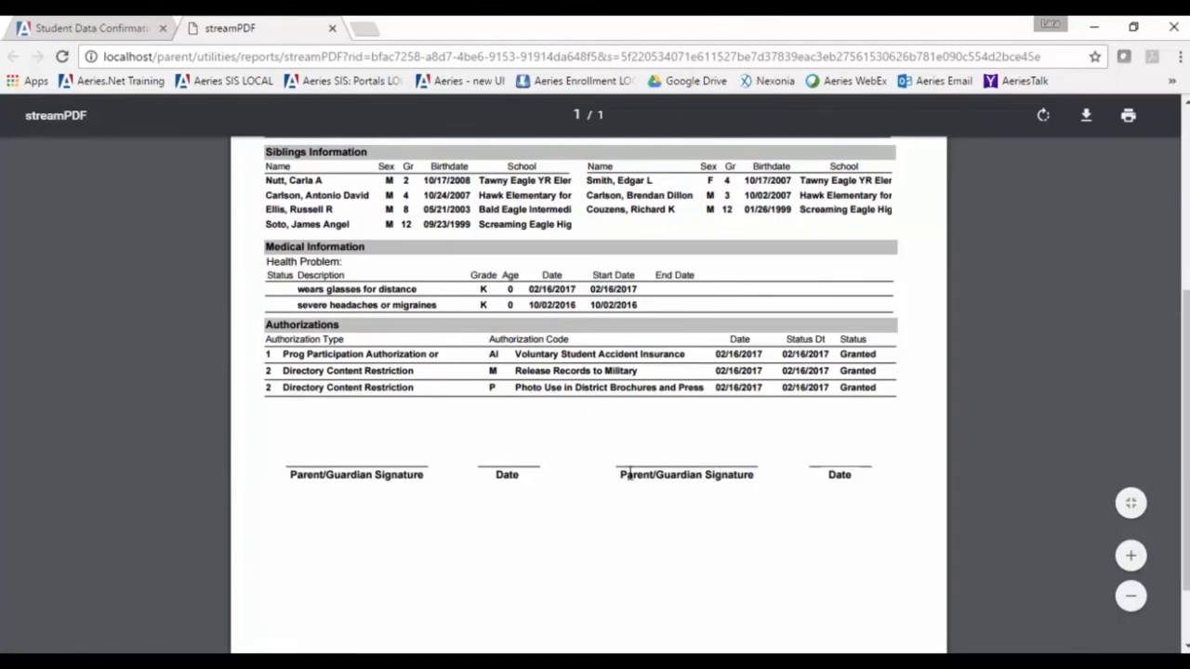
scroll(629, 474, up, 7)
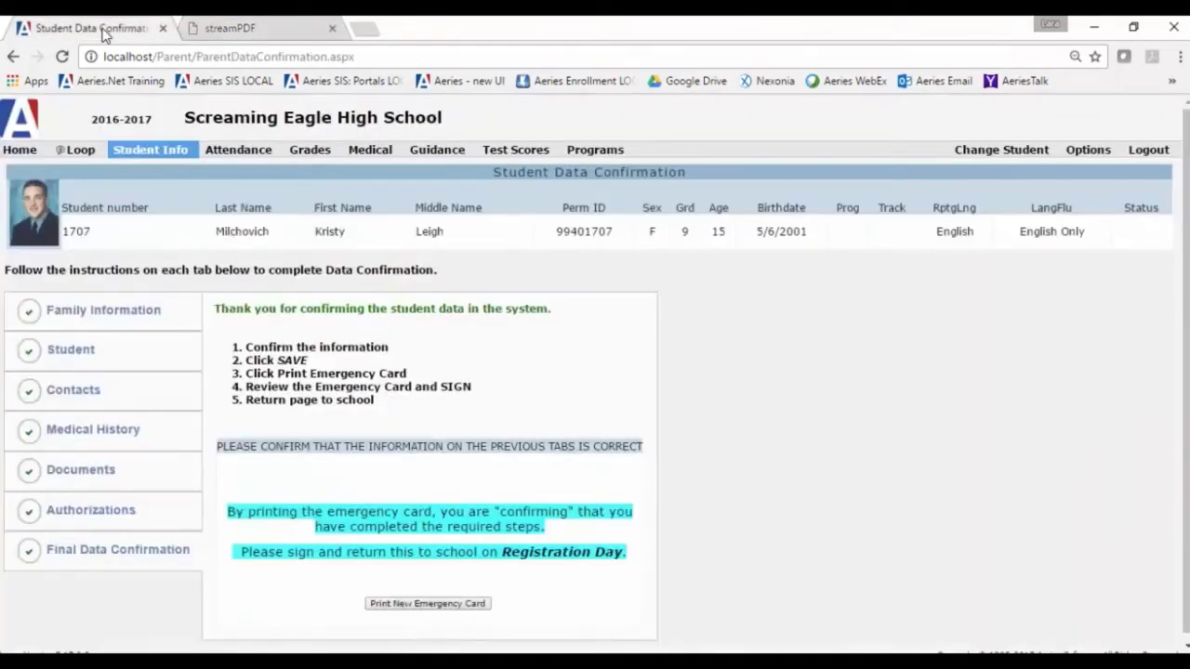
click(105, 34)
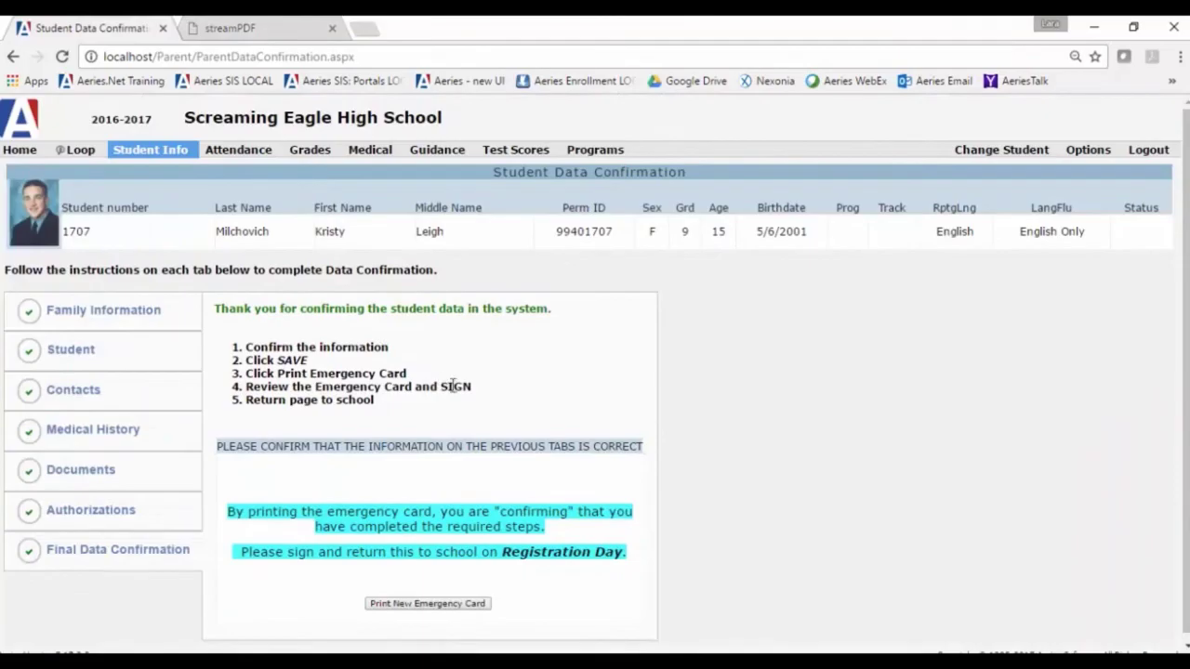